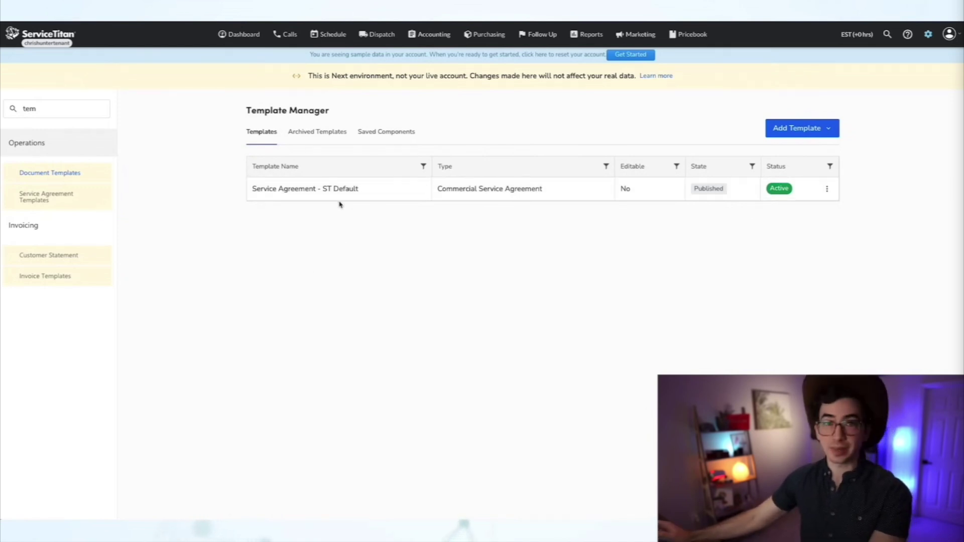
Step: Create a new template named 'Residential Invoice Template', set its type to Invoice, and continue to the editor
click(825, 129)
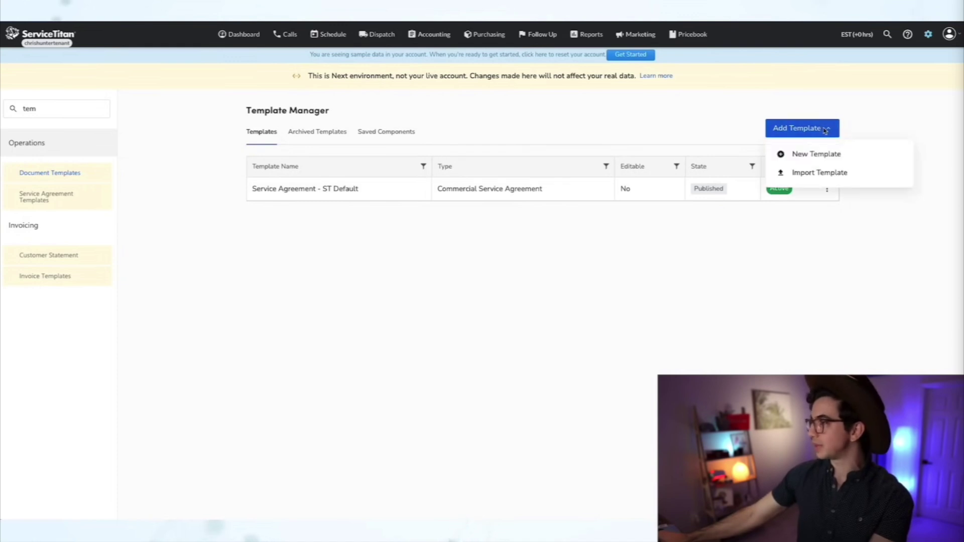
click(824, 156)
click(522, 258)
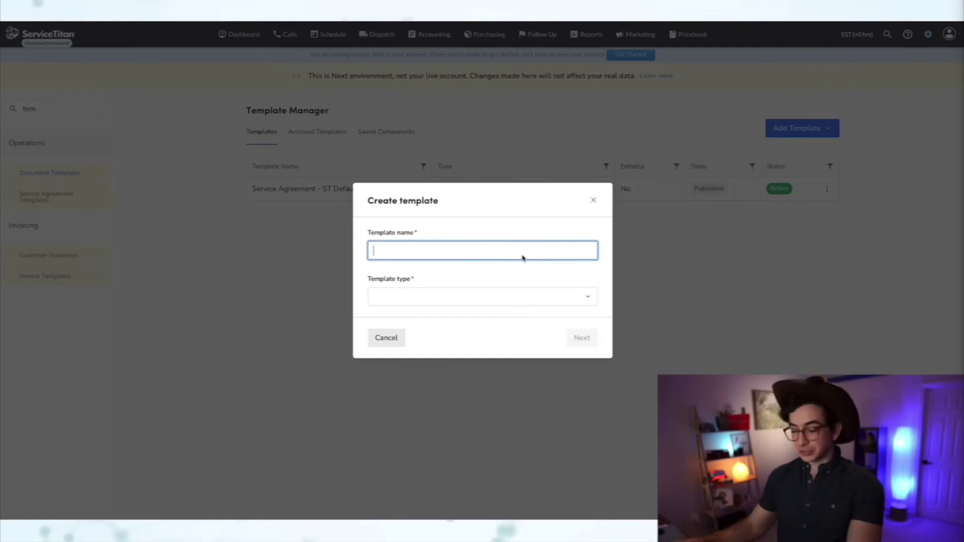
text(Residential Invoice Template)
click(512, 293)
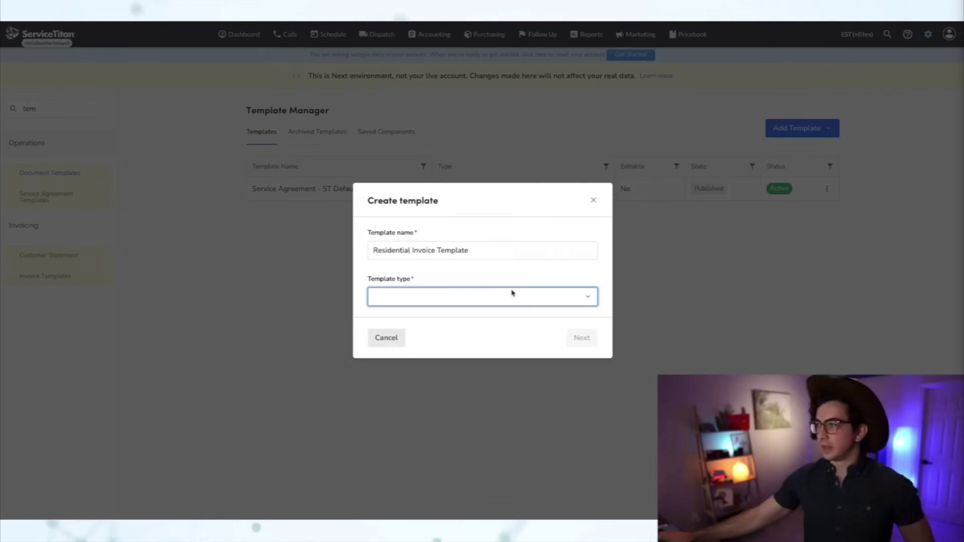
click(584, 298)
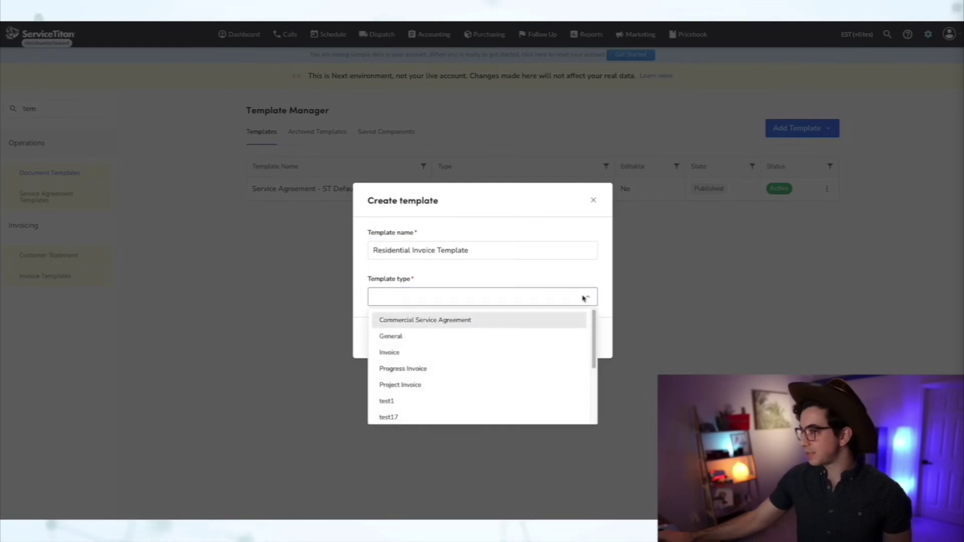
click(459, 353)
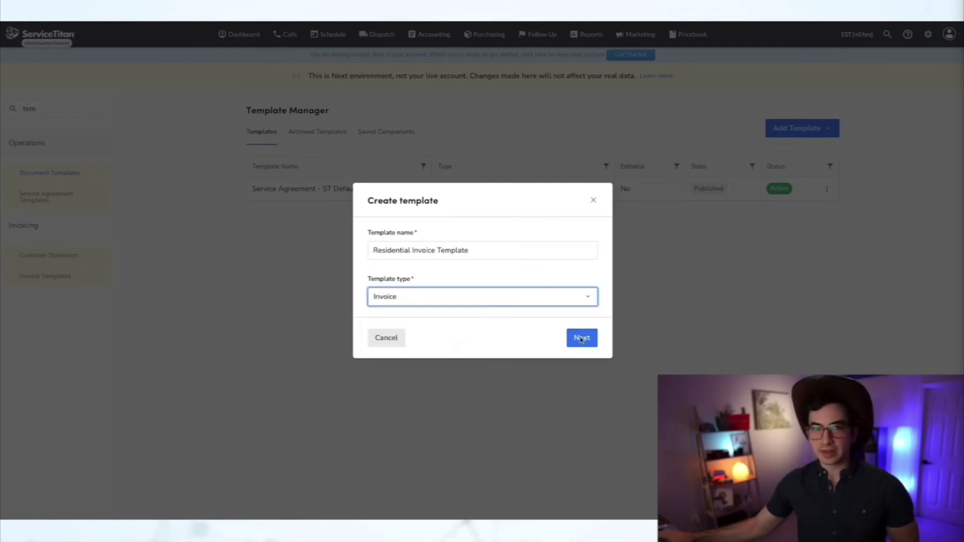
click(582, 338)
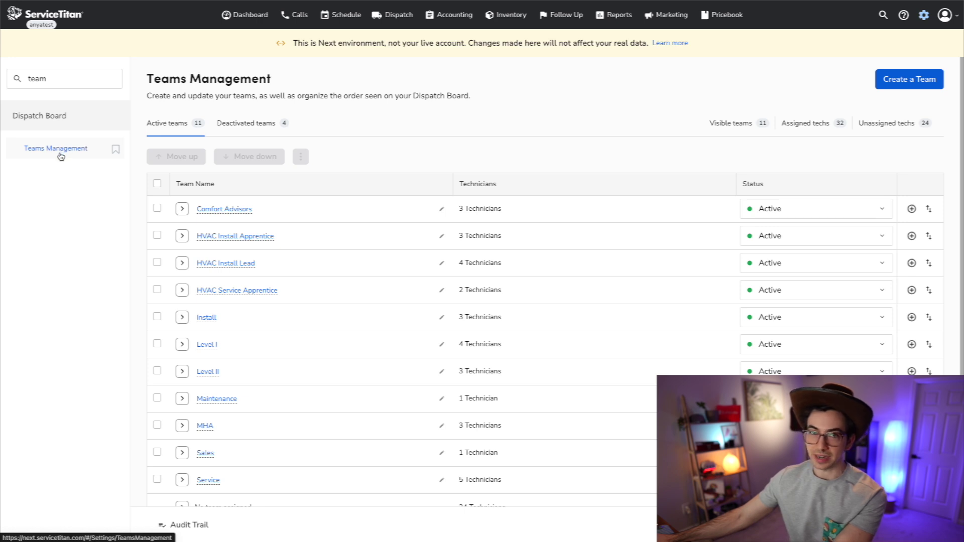
Step: Go to Teams Management, browse the Active and Deactivated teams, and dismiss the new-team form
click(60, 156)
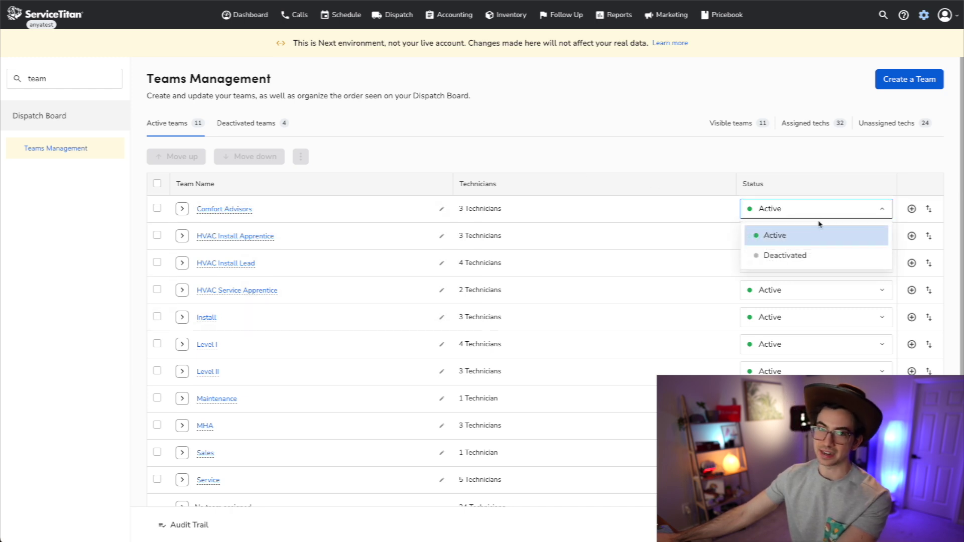
click(820, 220)
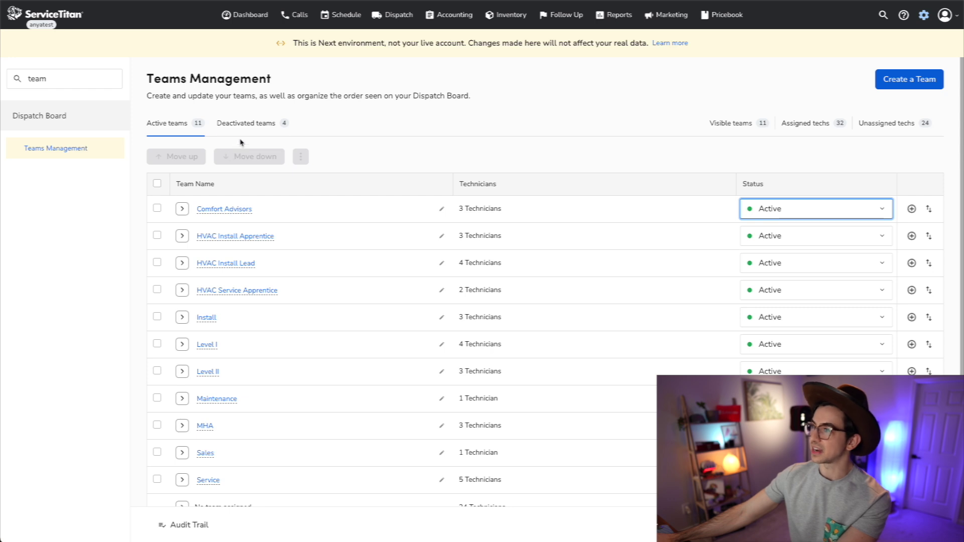
click(255, 126)
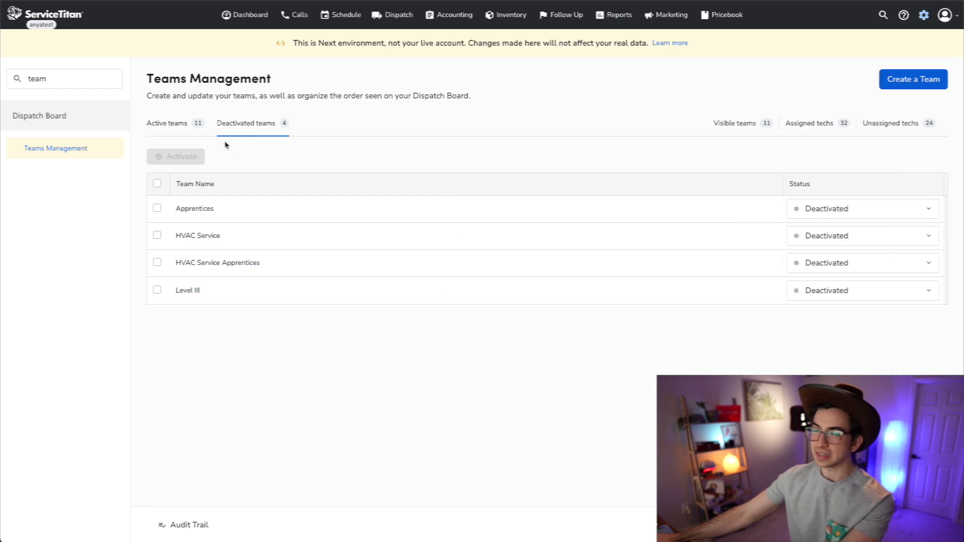
click(170, 124)
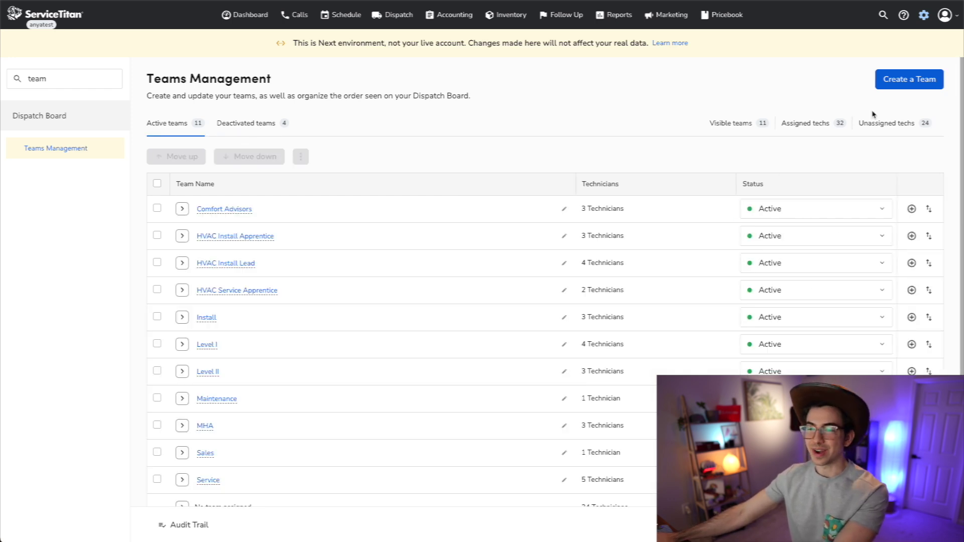
click(910, 80)
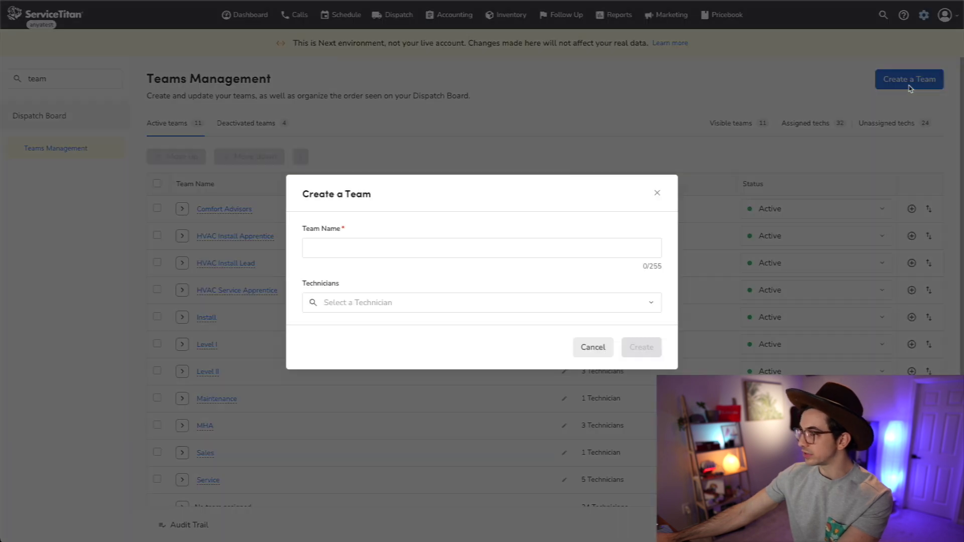
click(185, 229)
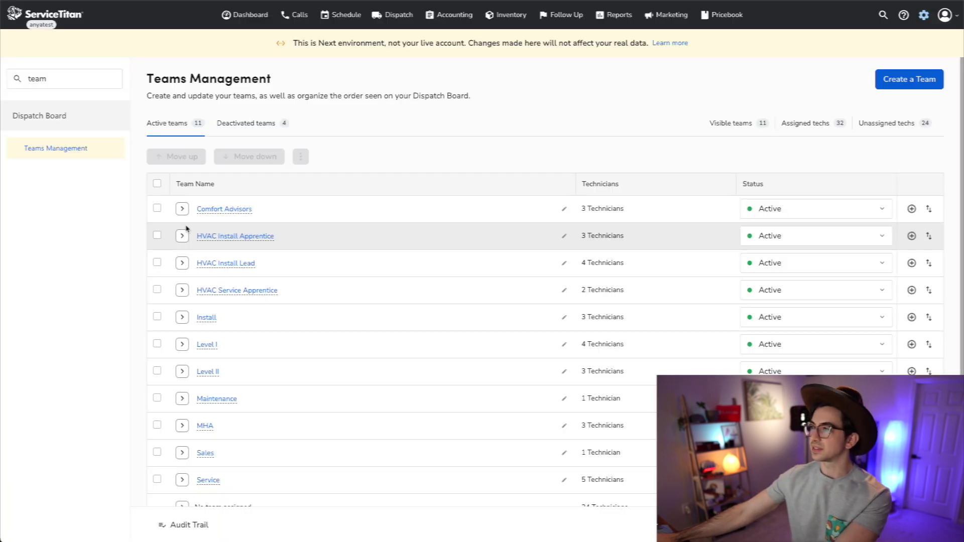
Step: Expand and collapse Comfort Advisors, edit its name, and open its add-technicians form
click(182, 210)
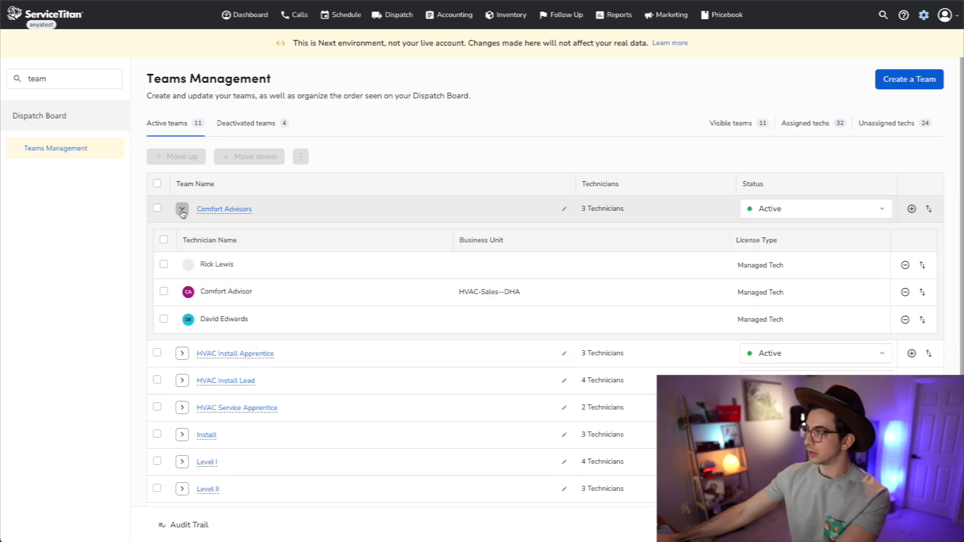
click(183, 209)
click(556, 210)
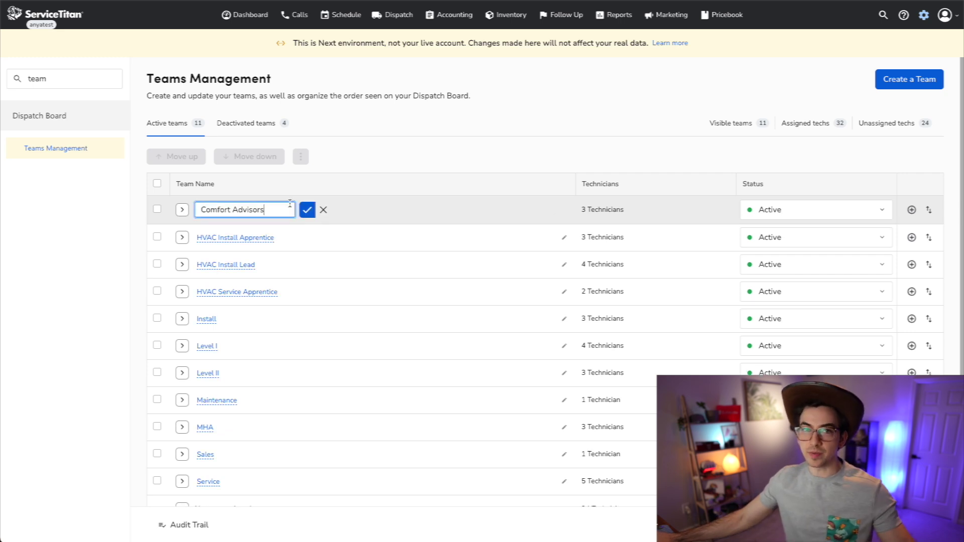
click(306, 210)
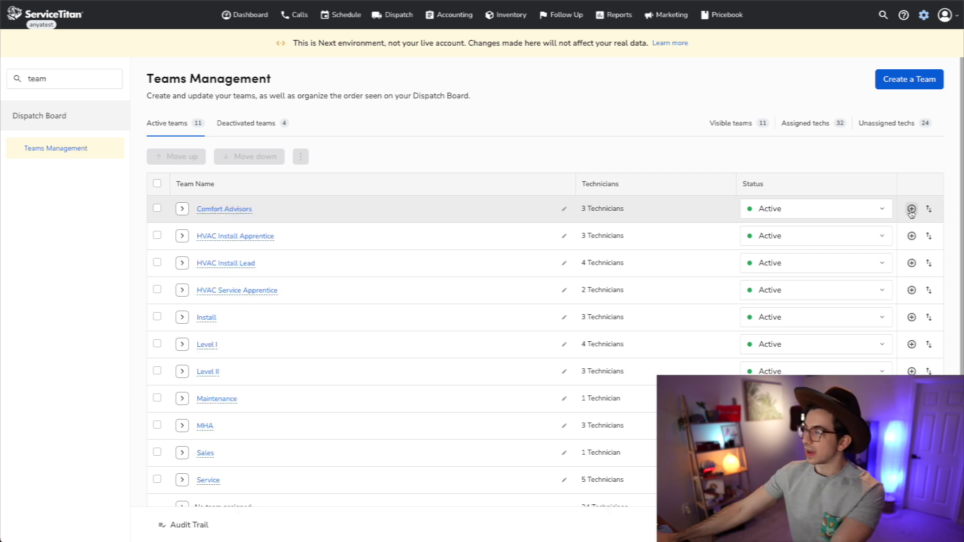
click(912, 210)
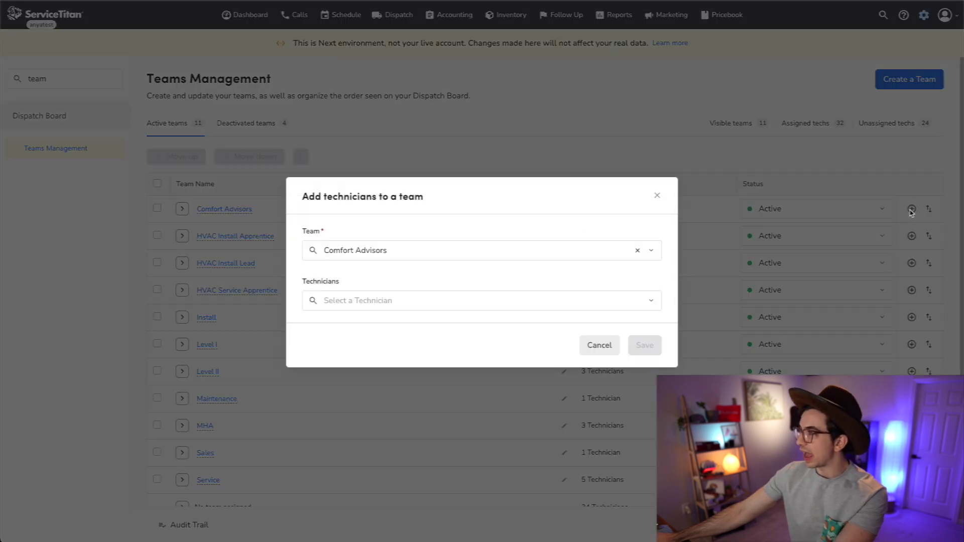
Step: Assign a technician from 'No team assigned' to Comfort Advisors, bringing it to 6 technicians
click(380, 301)
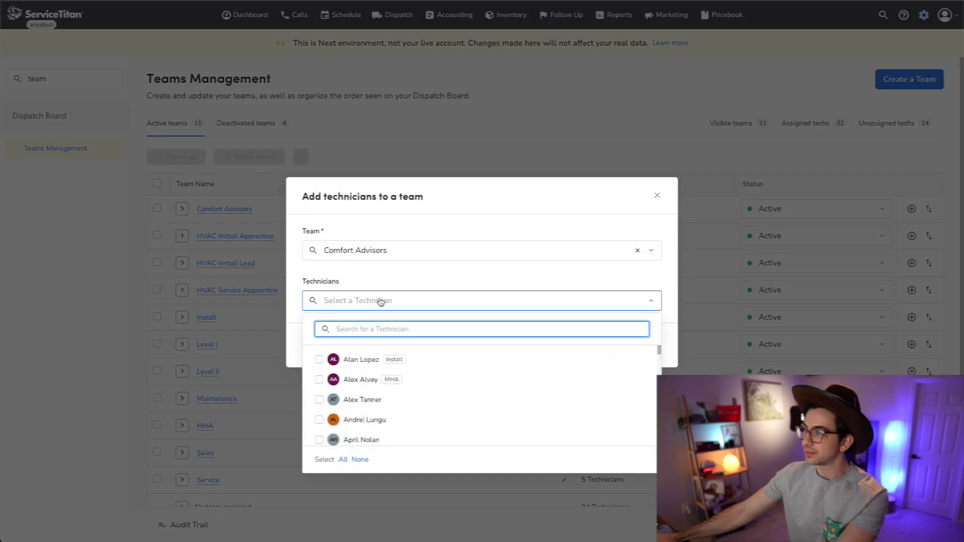
click(275, 470)
scroll(275, 469, down, 1)
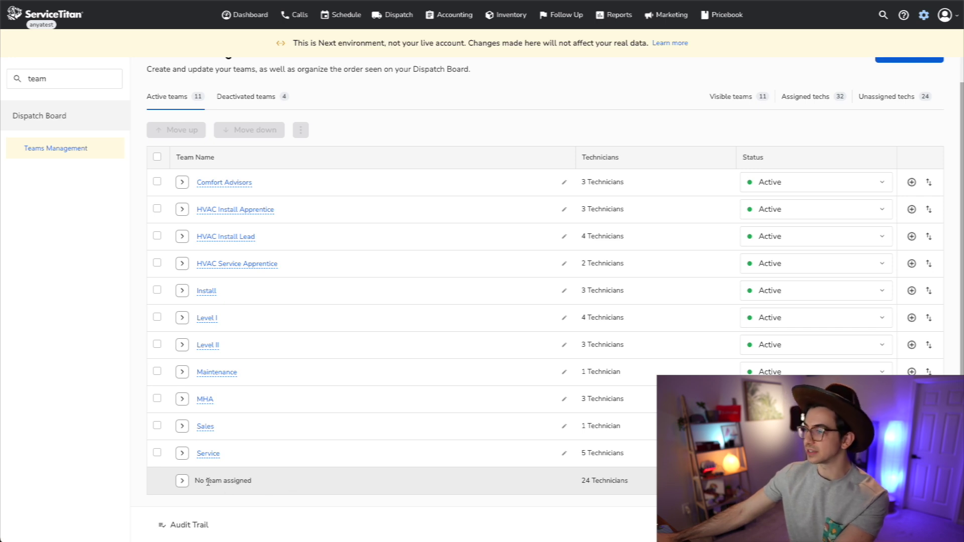
click(184, 484)
scroll(337, 495, down, 7)
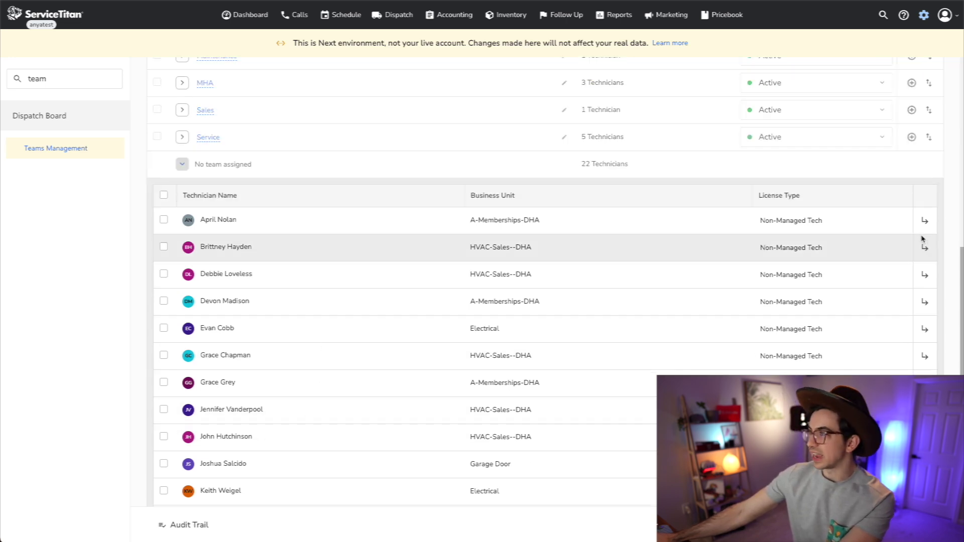
click(924, 222)
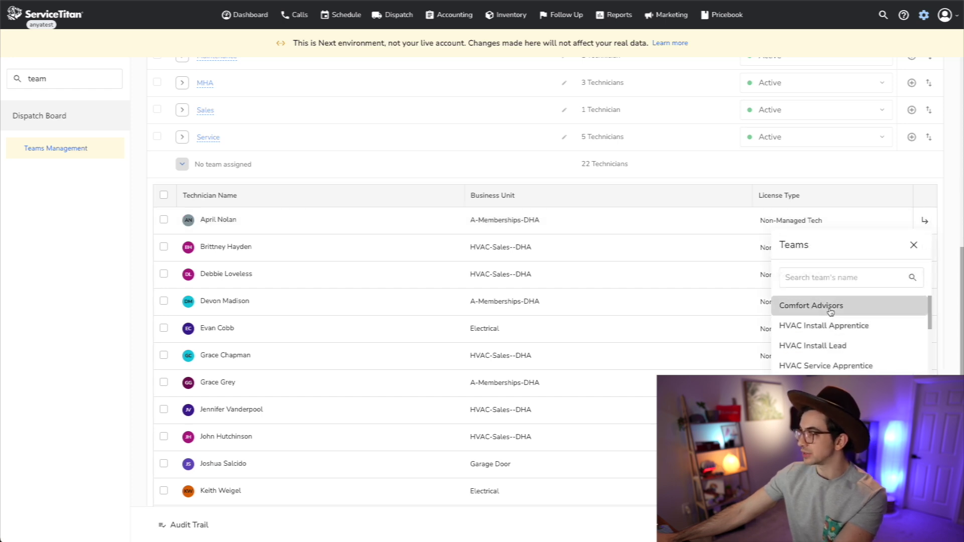
click(830, 309)
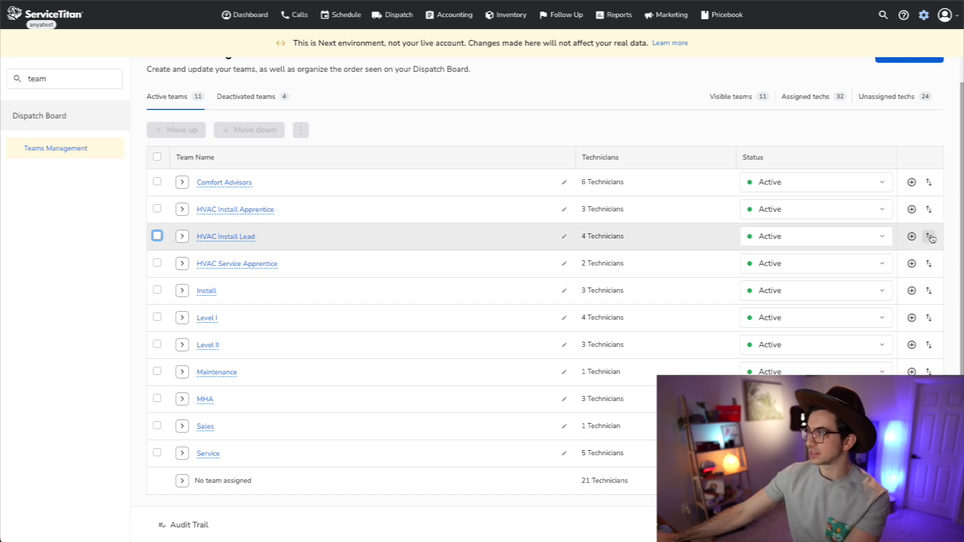
Step: Select HVAC Service Apprentice and try moving it up and back down one place
click(930, 237)
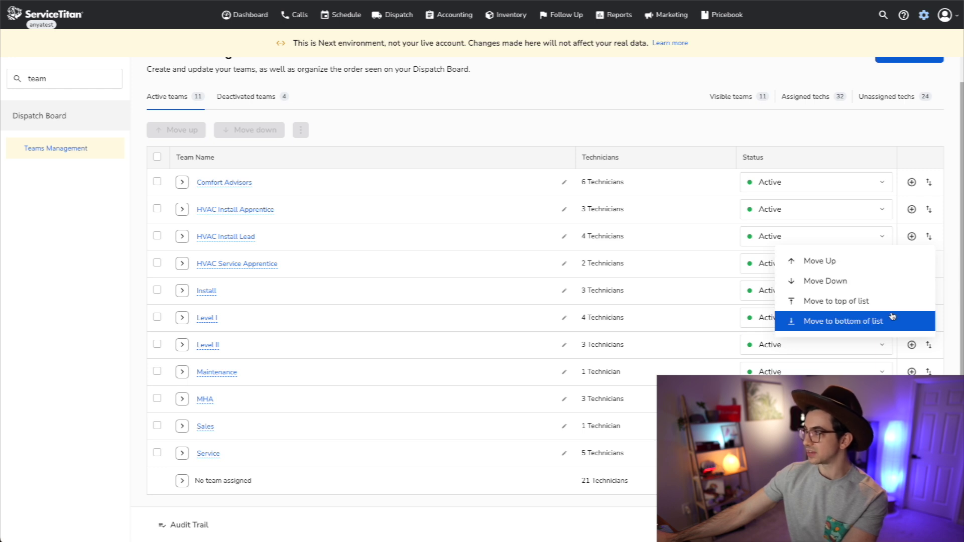
click(891, 323)
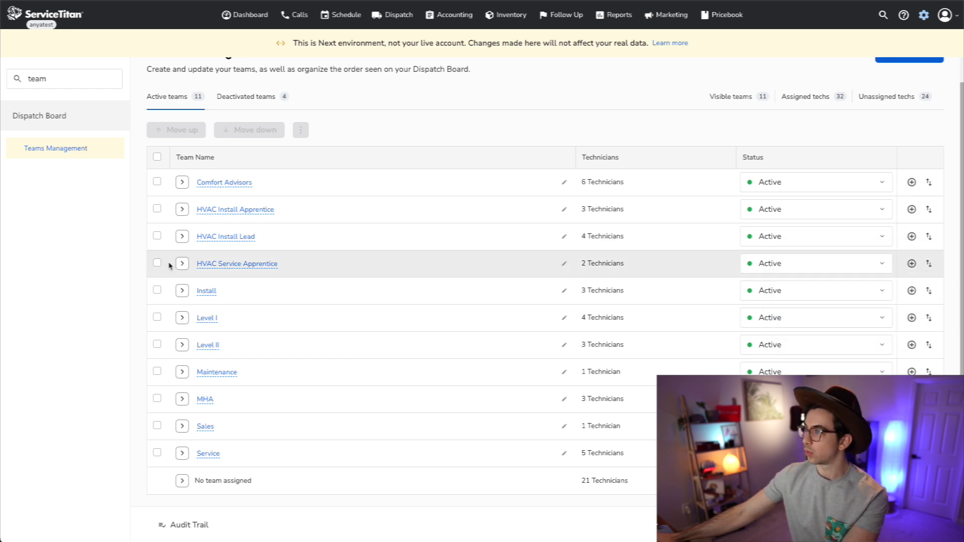
click(157, 264)
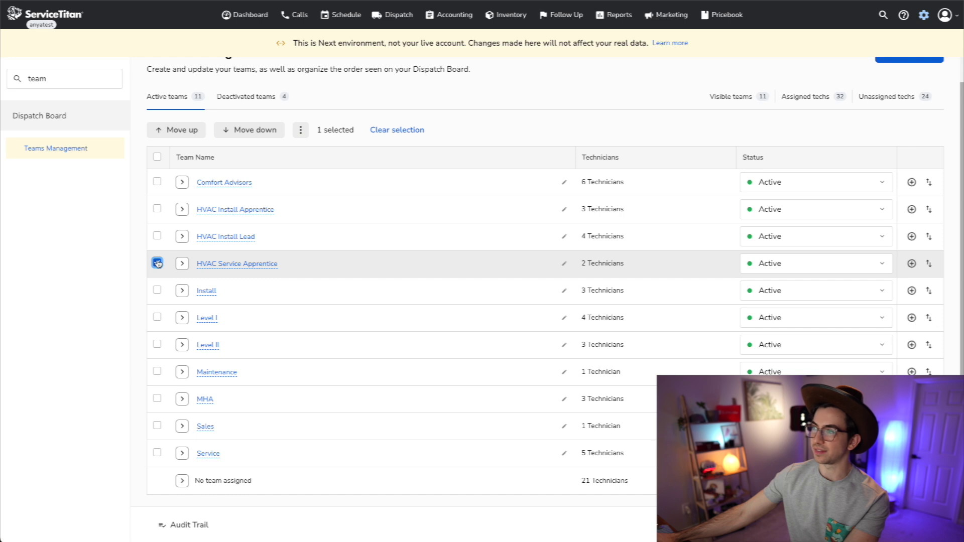
click(182, 131)
click(237, 131)
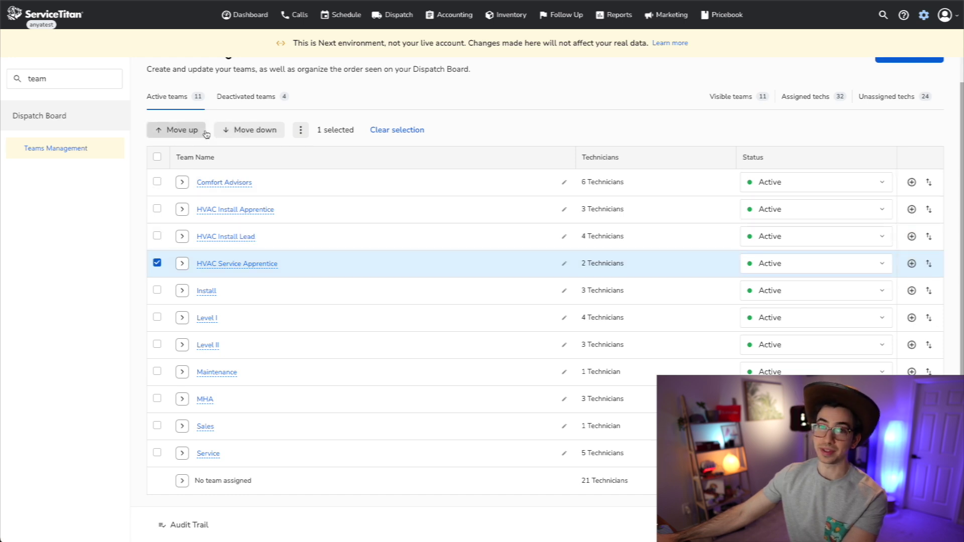
Step: Move the selected teams up with HVAC Install Lead at the top, and save the order
click(183, 130)
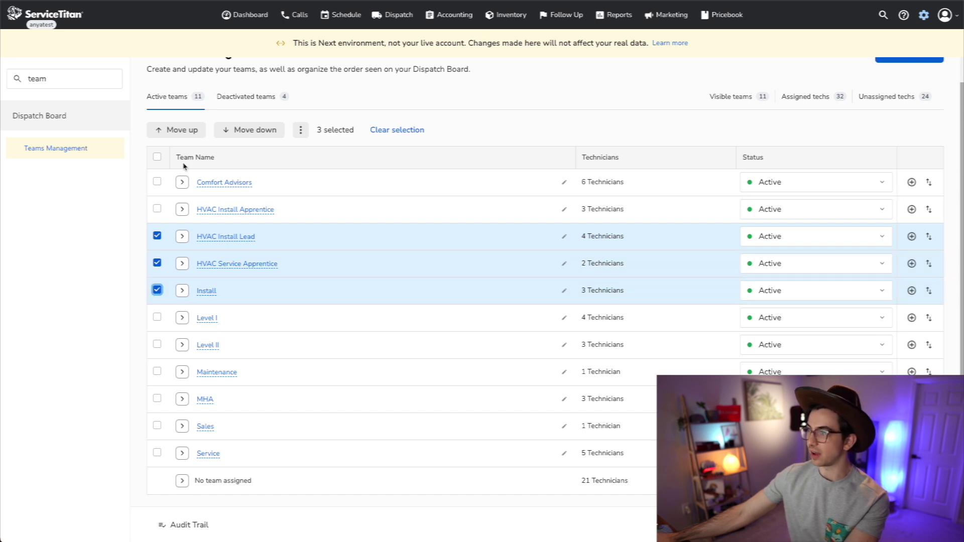
click(174, 132)
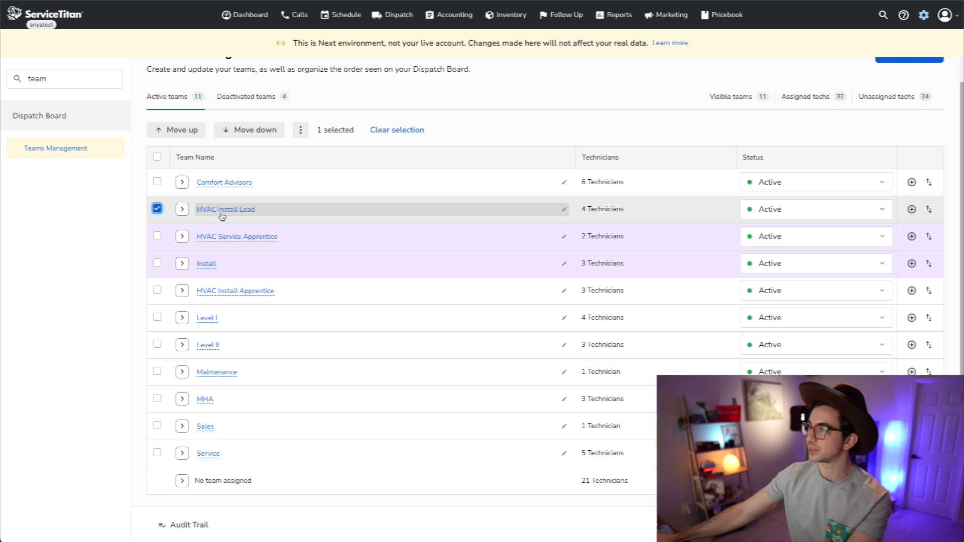
click(182, 131)
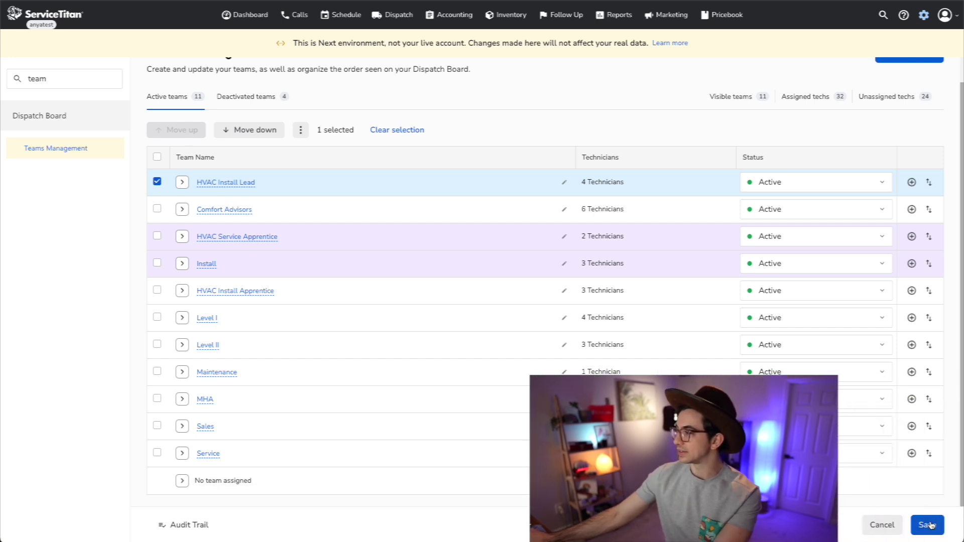
click(931, 525)
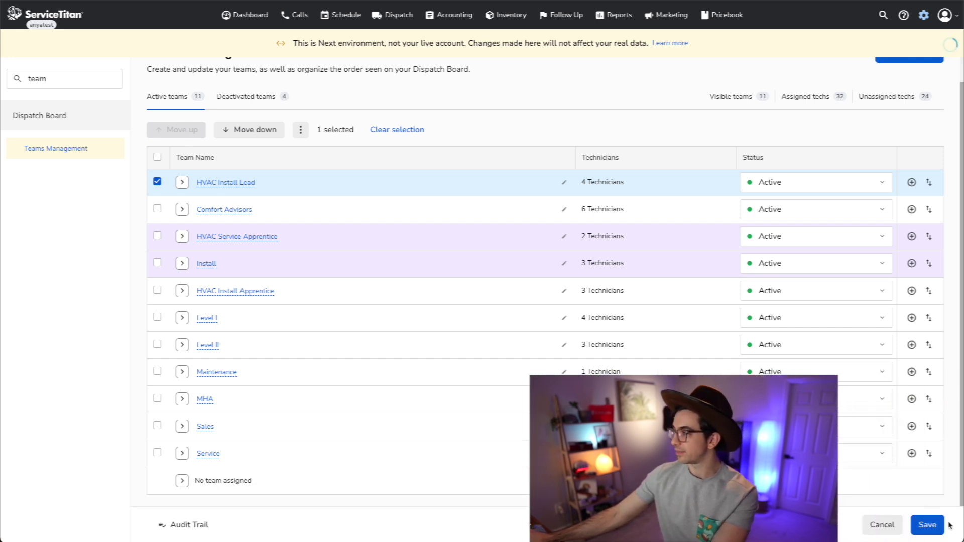
click(43, 123)
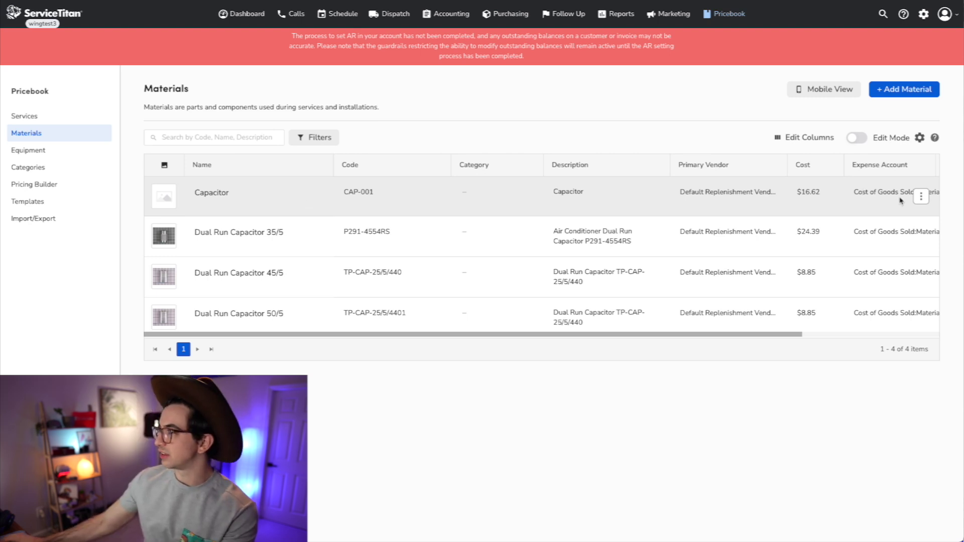
Step: Bring up the actions menu for the Capacitor material CAP-001
click(921, 196)
Step: On Capacitor CAP-001's Configurable Material tab, add Dual Run Capacitor 50/5 as a variation and save
click(871, 220)
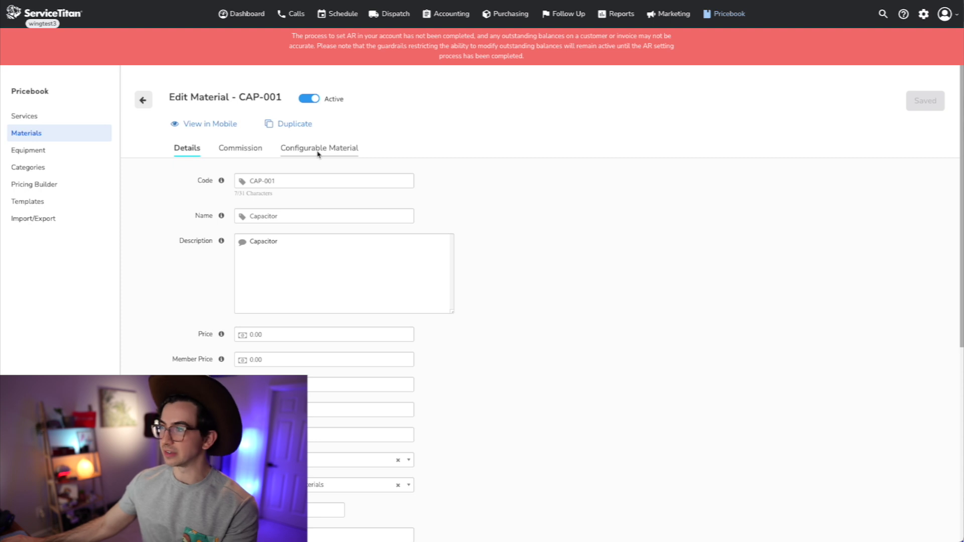
click(318, 150)
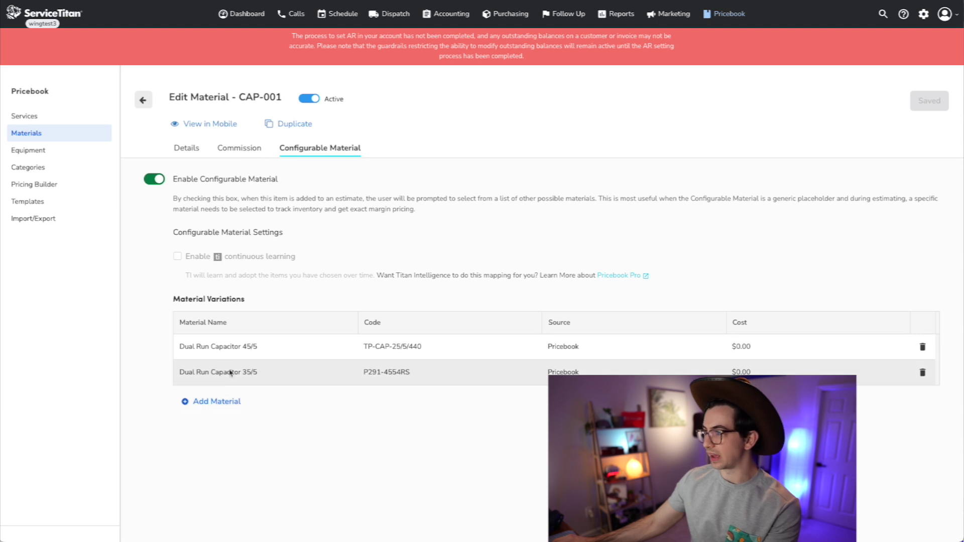
click(202, 402)
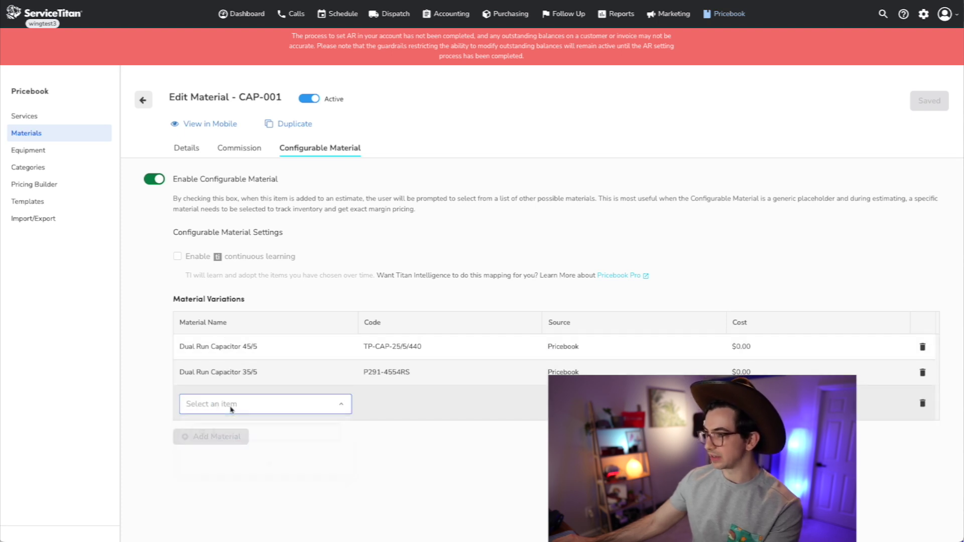
click(213, 404)
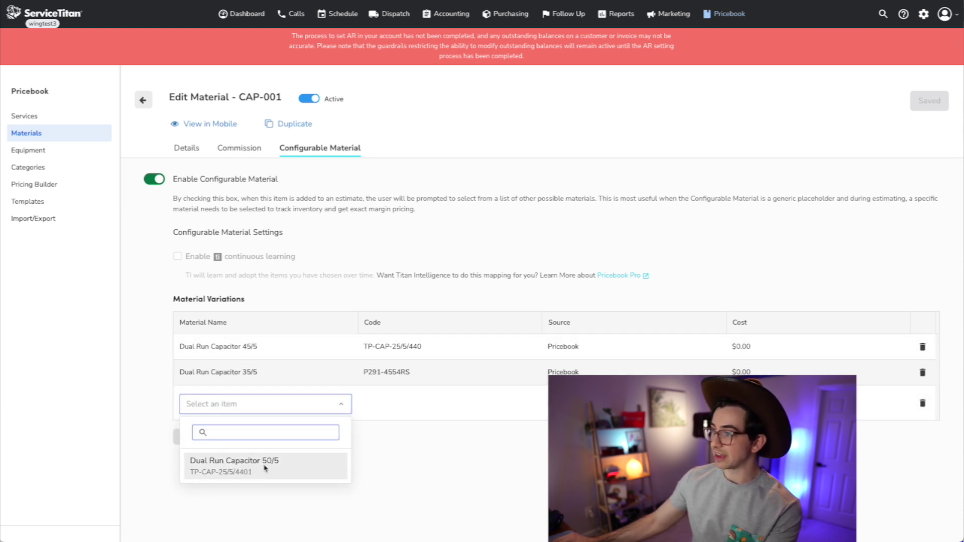
click(266, 467)
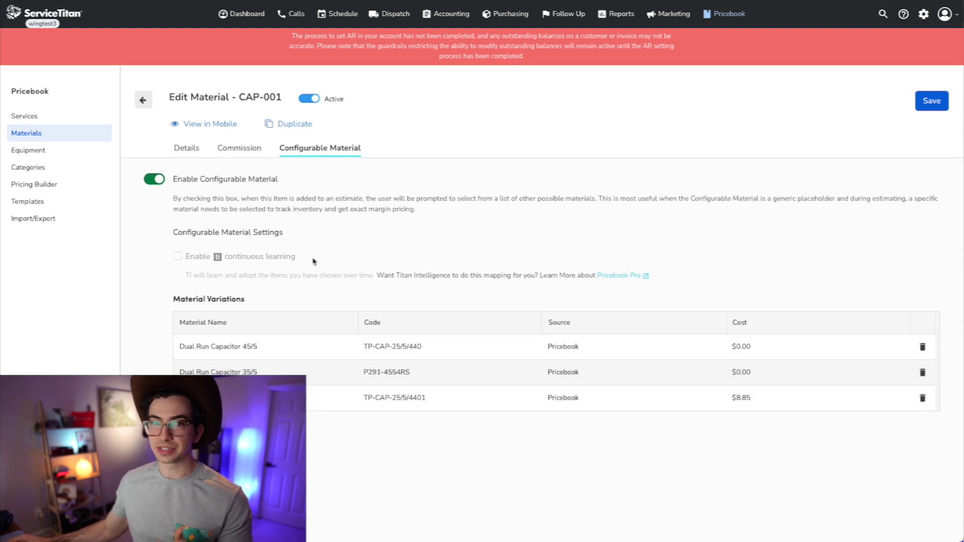
click(931, 101)
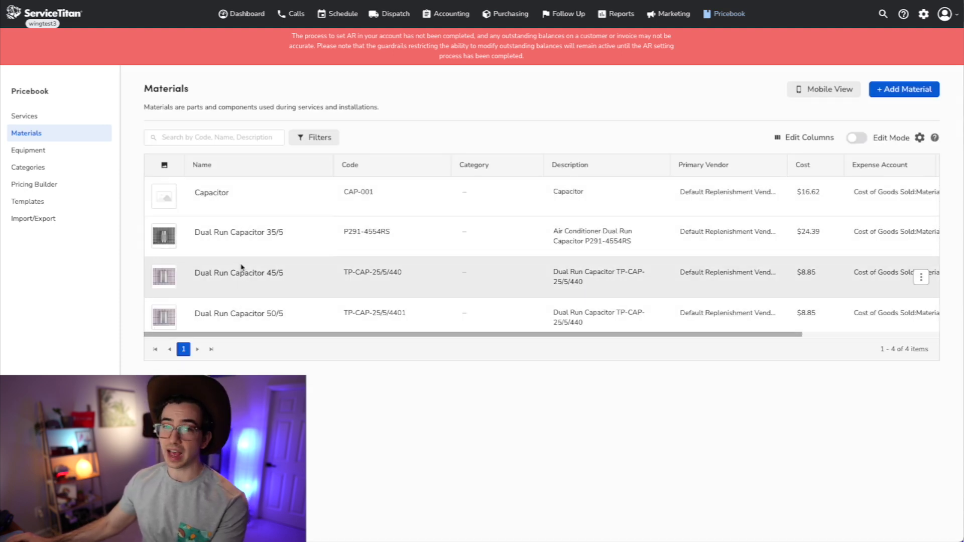
Step: Turn on Edit Mode in the Materials table and review Capacitor's 3 material variations
scroll(682, 215, right, 3)
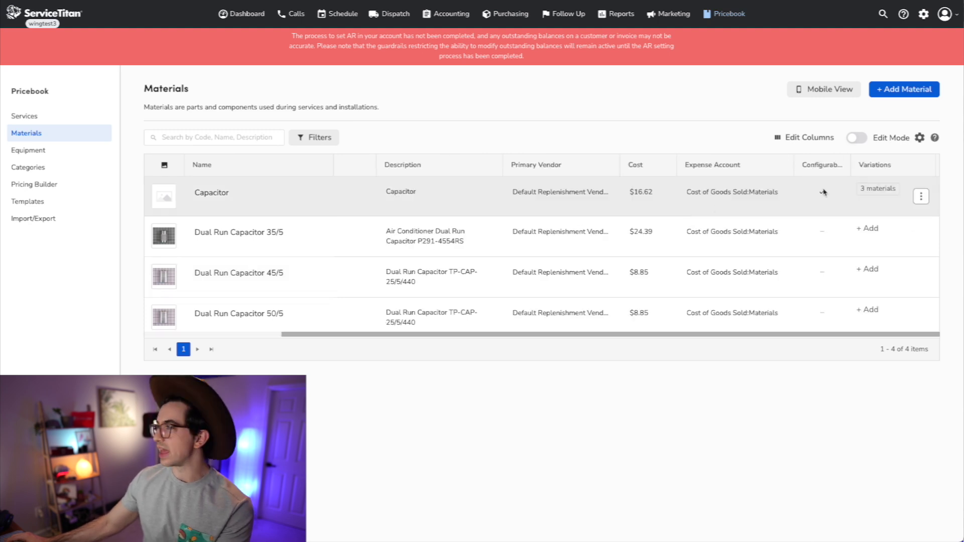
click(856, 138)
click(899, 192)
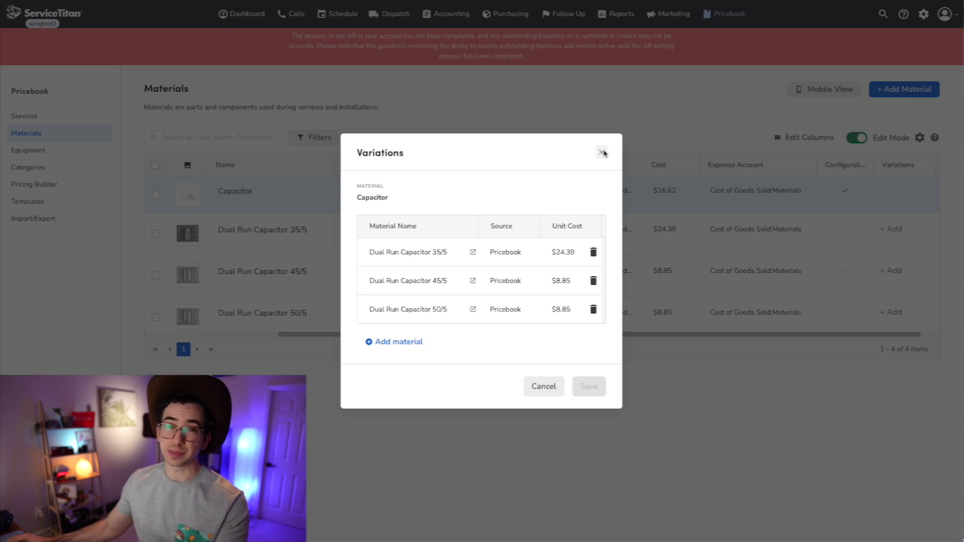
click(601, 152)
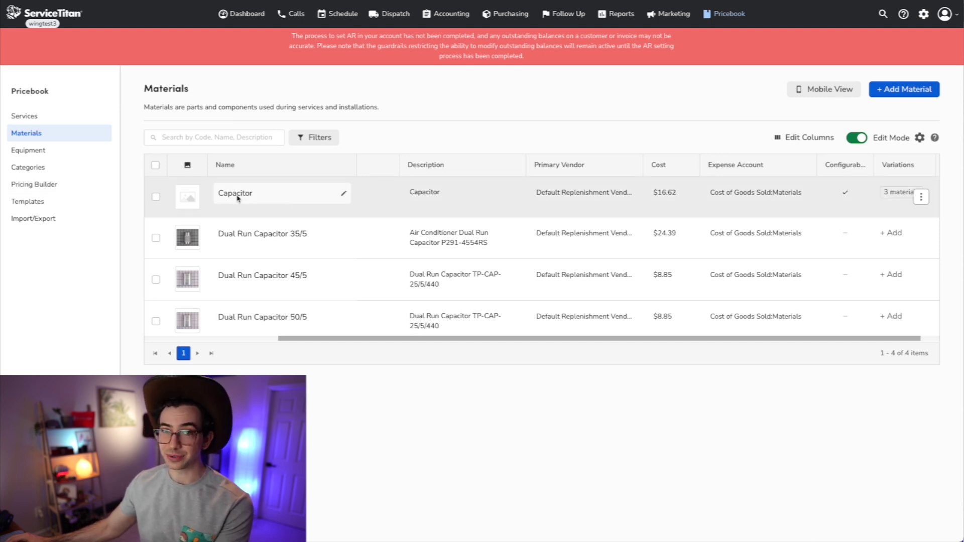
click(30, 118)
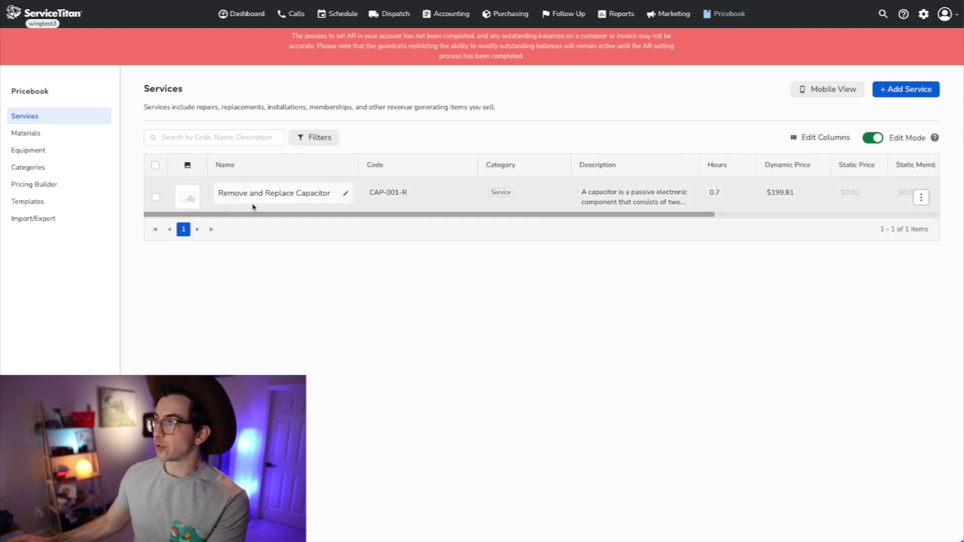
Step: Scroll the Services table and view Remove and Replace Capacitor's 1 linked material
drag(248, 216, 530, 215)
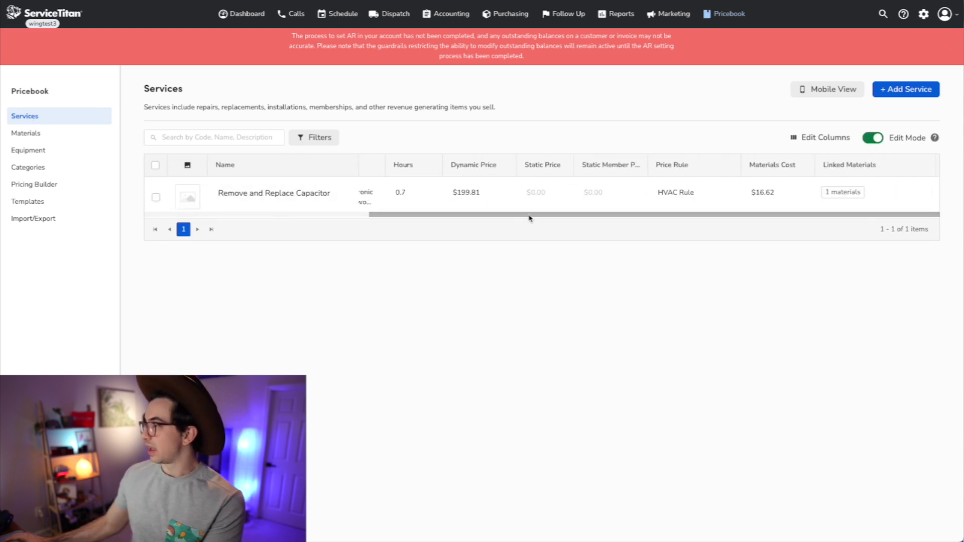
click(845, 193)
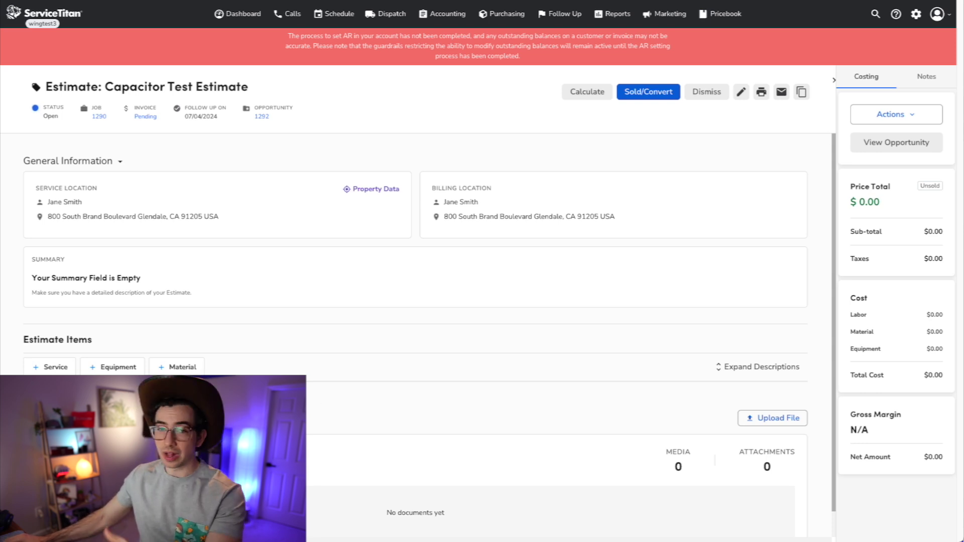
Step: Add the Remove and Replace Capacitor service (CAP-001-R) and pick Dual Run Capacitor 35/5
click(52, 367)
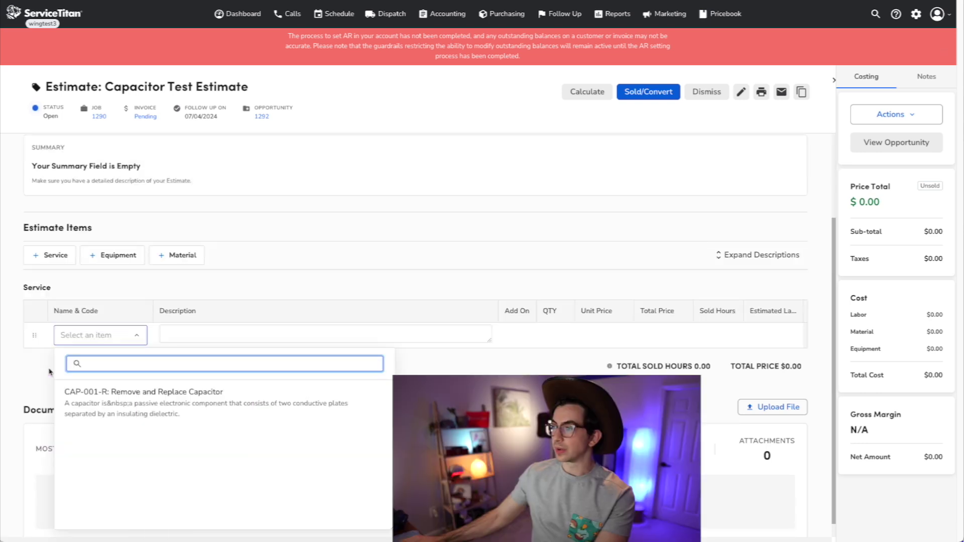
click(189, 402)
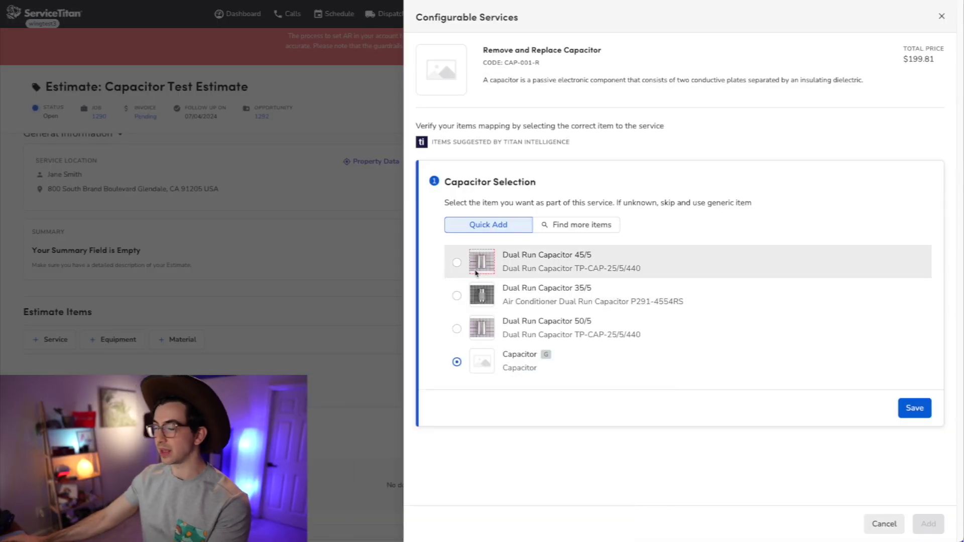
mouse_move(475, 273)
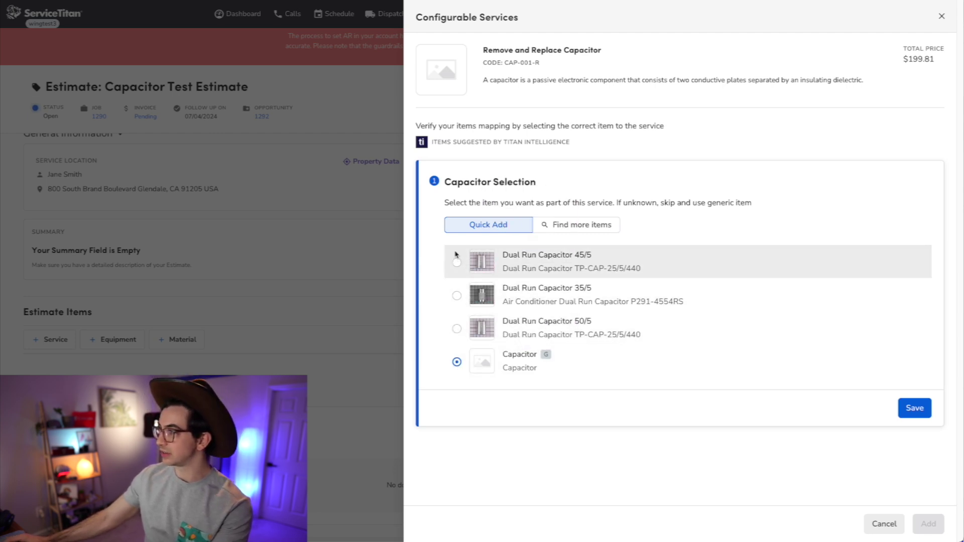
click(457, 298)
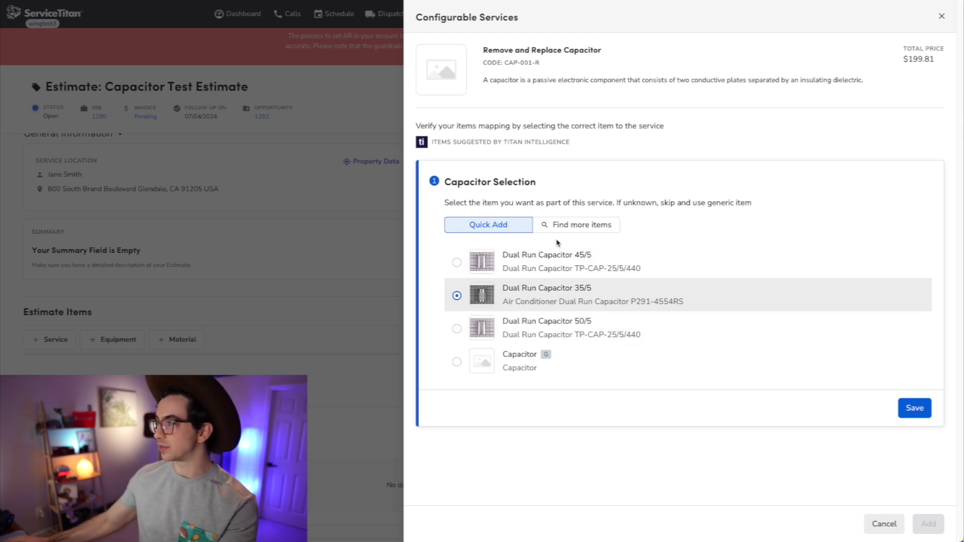
Step: Check the missing-item search, reselect Dual Run Capacitor 35/5, and save the service at $211.40
click(575, 226)
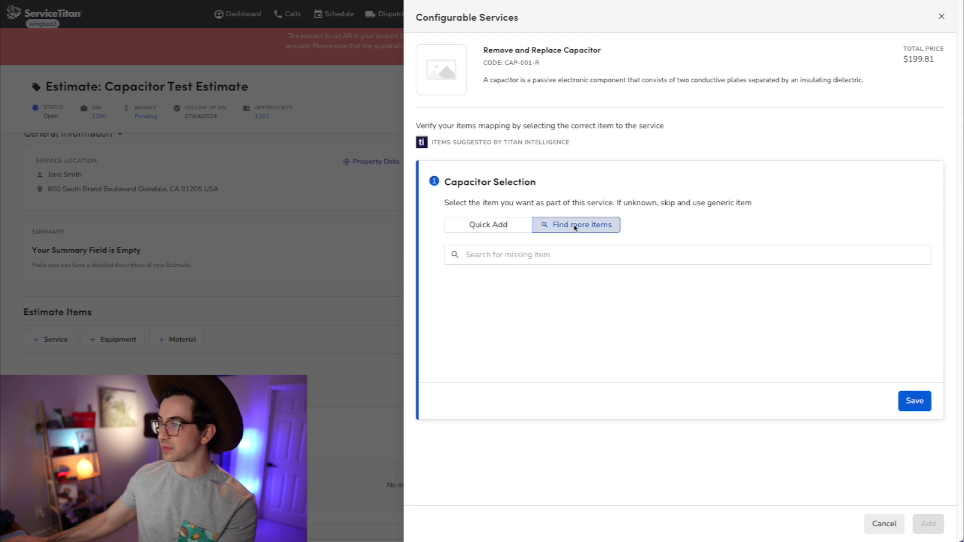
click(518, 254)
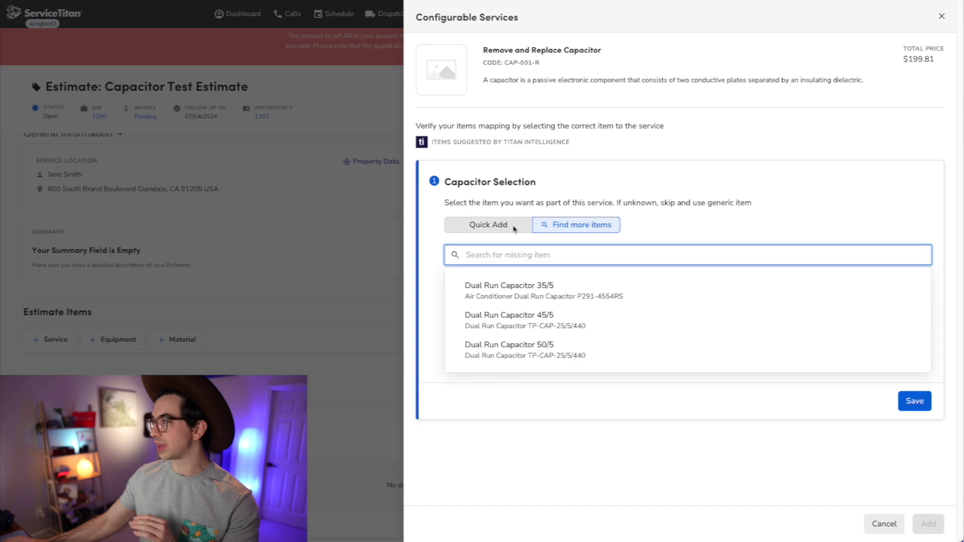
click(516, 228)
click(574, 231)
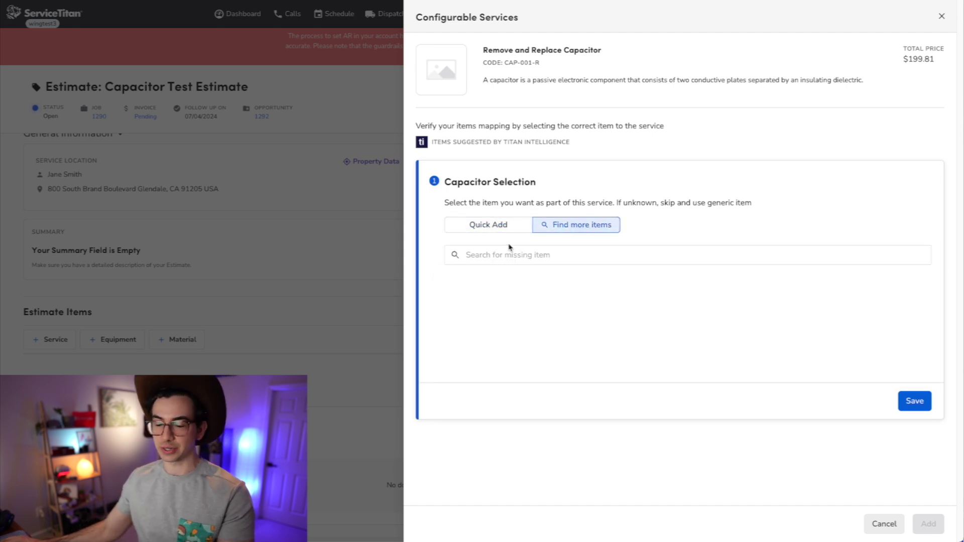
click(507, 227)
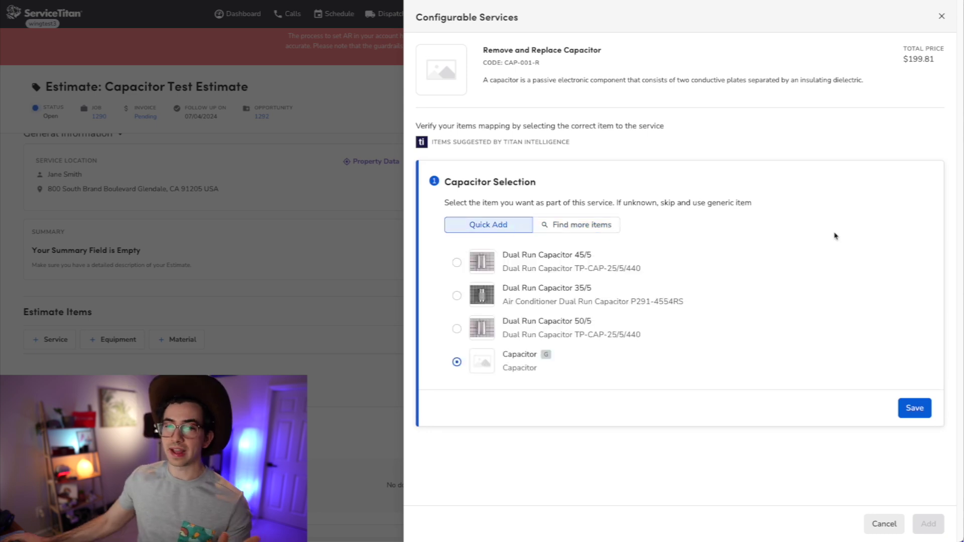
click(457, 296)
click(914, 408)
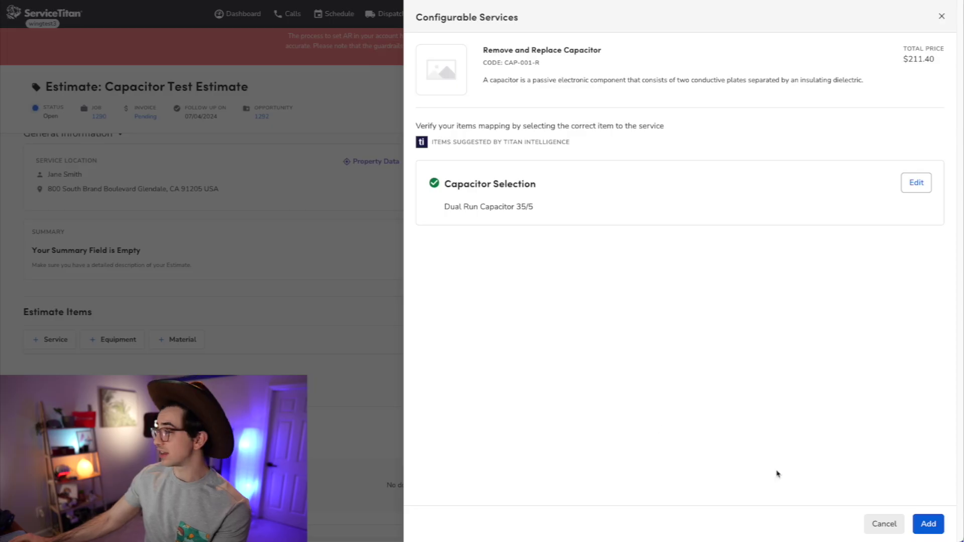
click(926, 525)
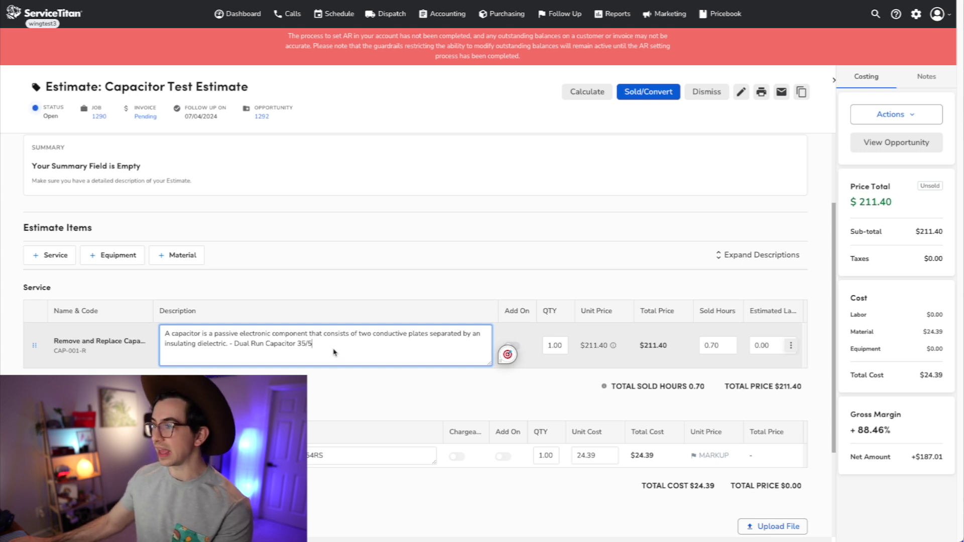
Step: Select the appended 'Dual Run Capacitor 35/5' text in the description, then return to Pricebook Services
drag(323, 347, 240, 348)
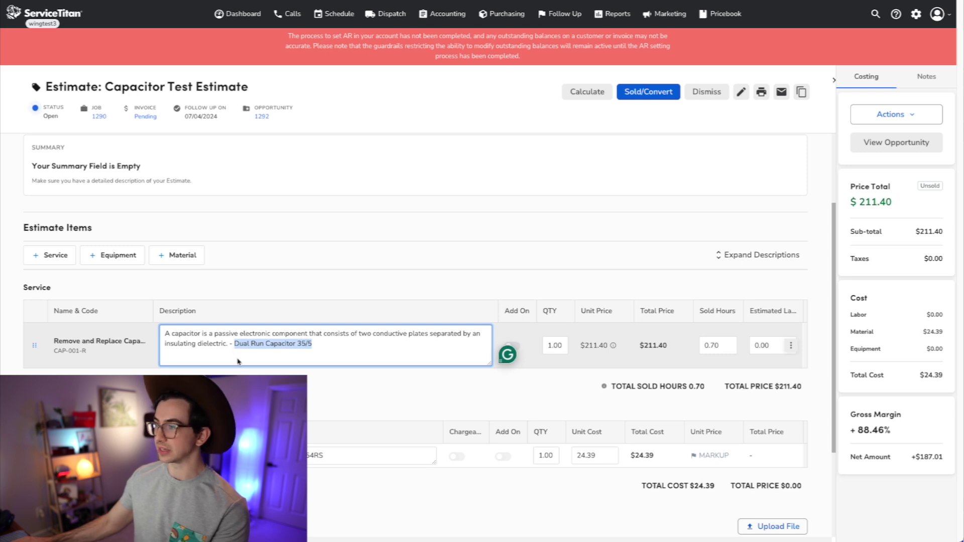
click(312, 363)
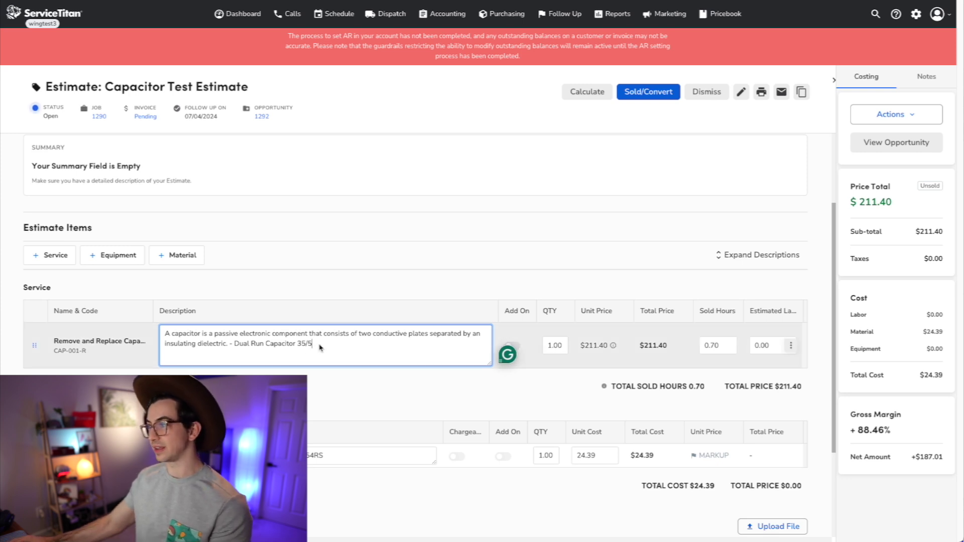
drag(306, 344, 242, 350)
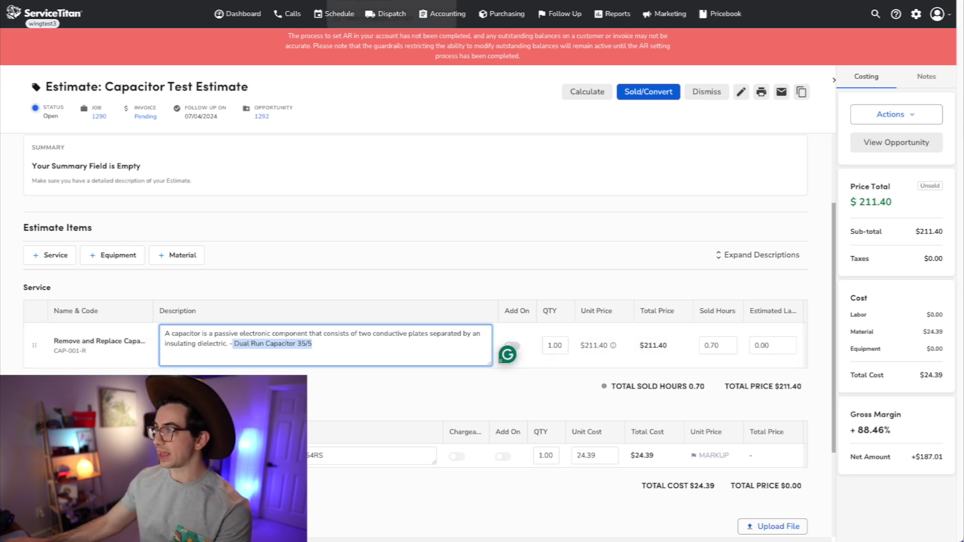
key(ctrl+Tab)
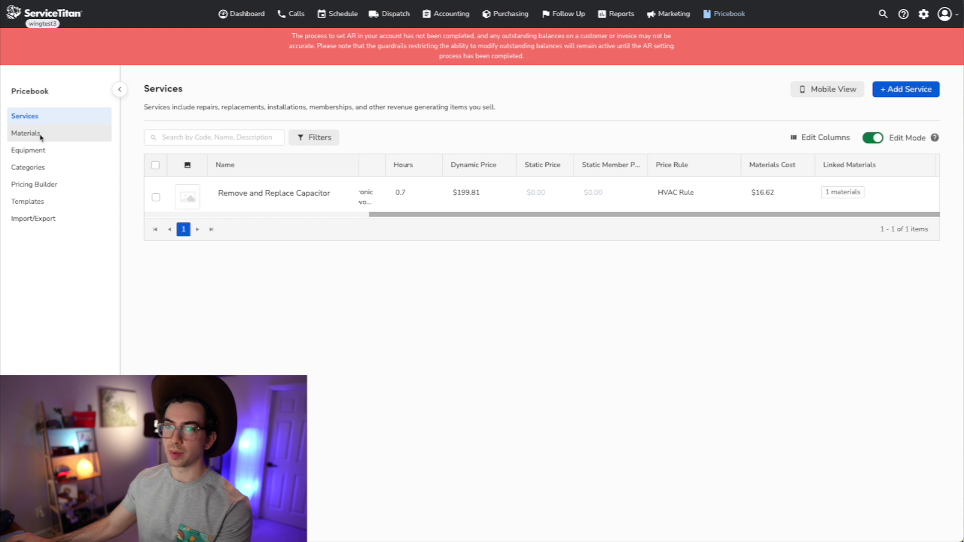
Step: Show the Pricebook materials list and open its Material & Equipment settings, with Display variation name enabled
click(28, 133)
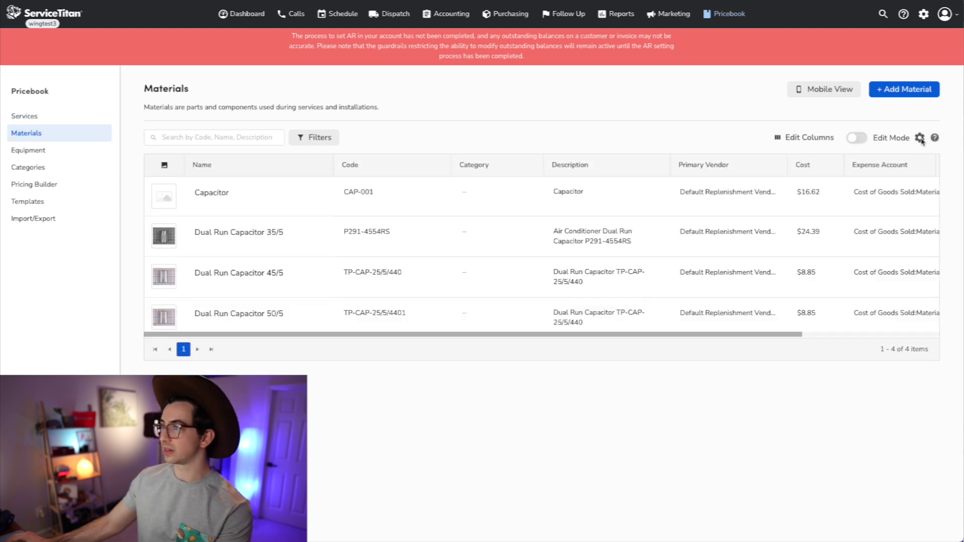
click(920, 139)
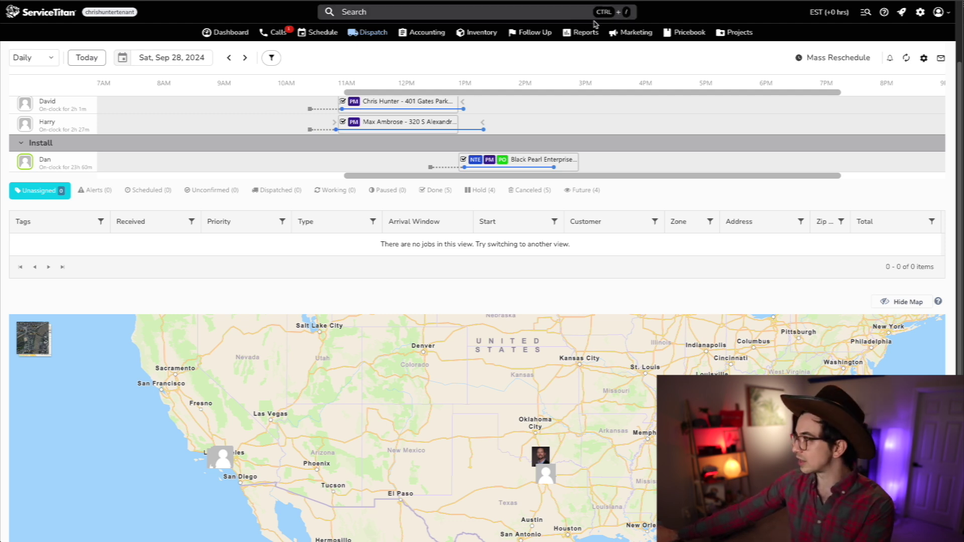
Step: Expand the global search bar at the top of the Dispatch Board
click(405, 15)
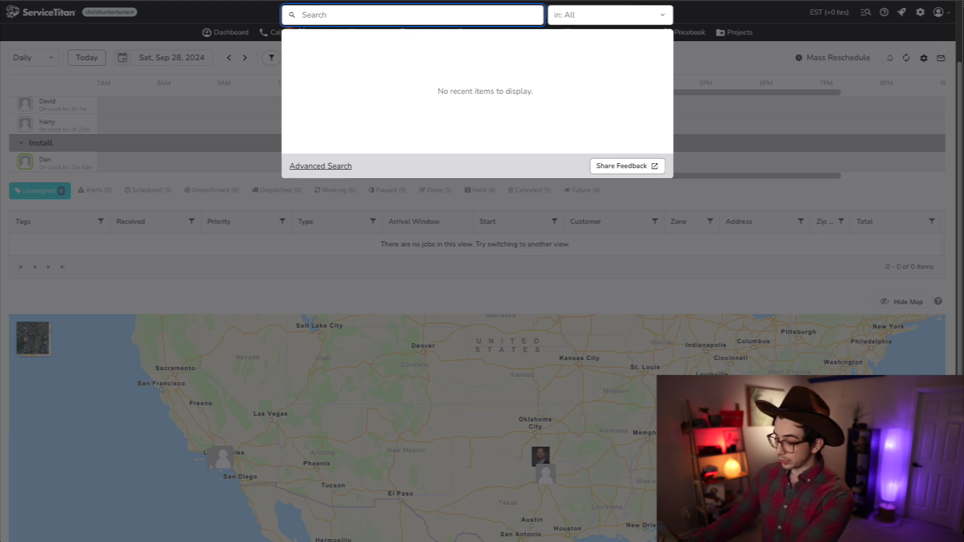
Step: Search for 'black', then clear it and search for 'gre' instead
text(ack)
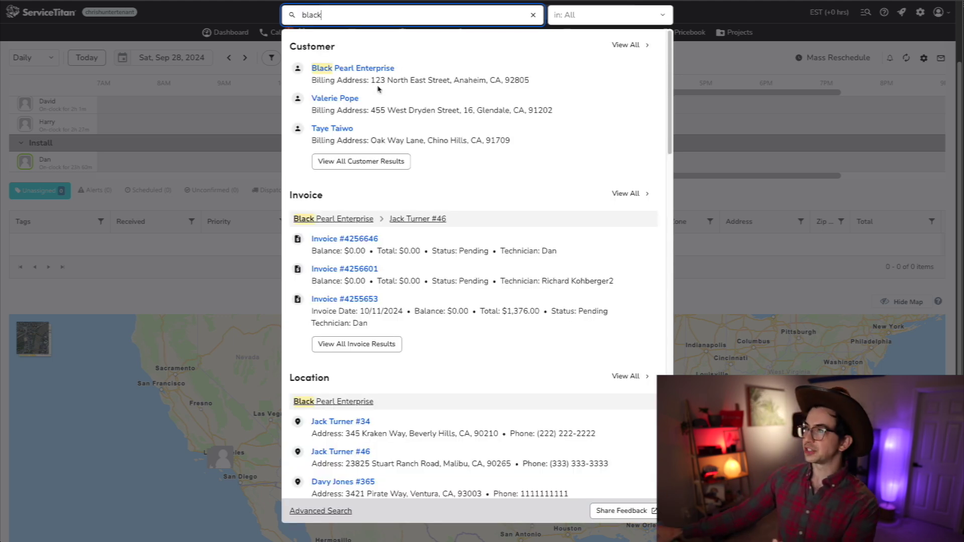
scroll(374, 90, down, 1)
scroll(394, 231, up, 1)
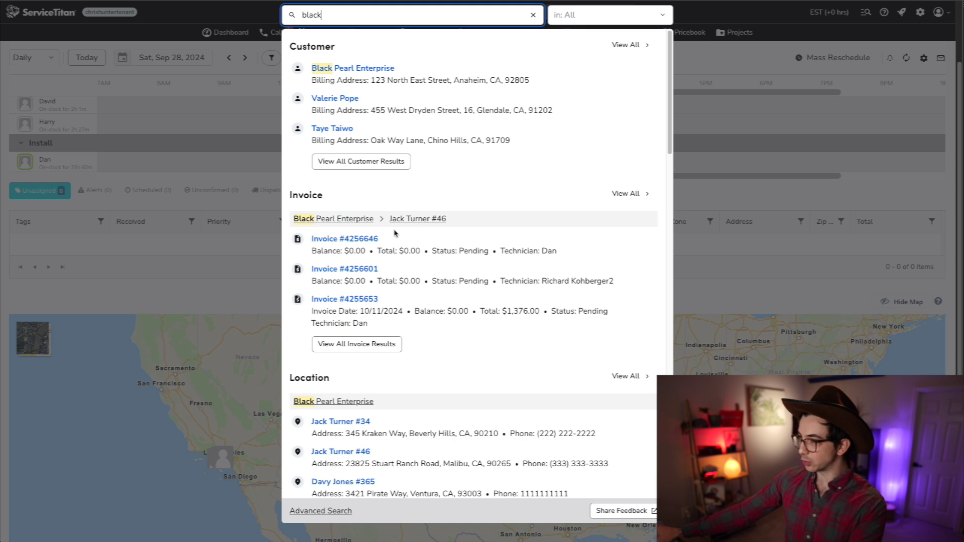
key(BackSpace)
key(BackSpace)
key(BackSpace)
key(BackSpace)
key(BackSpace)
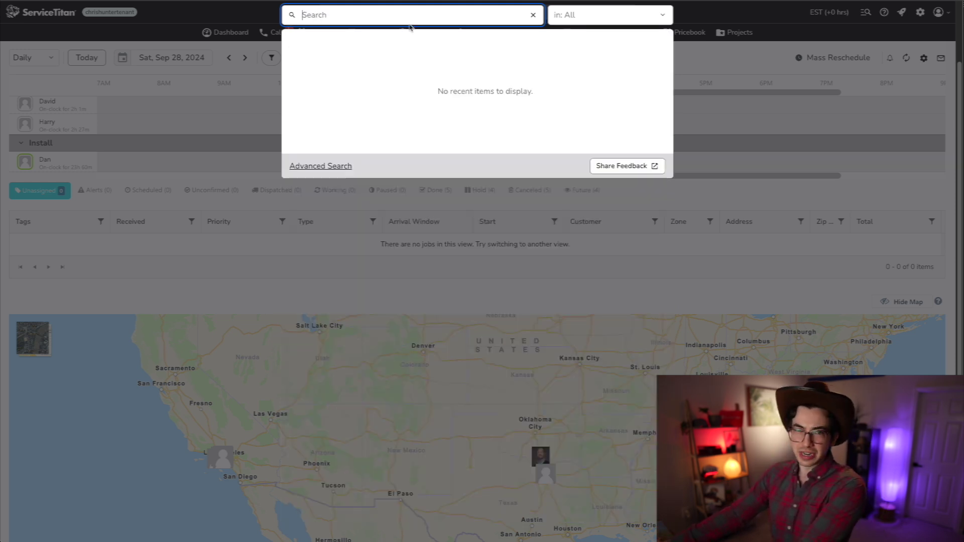
text(gre)
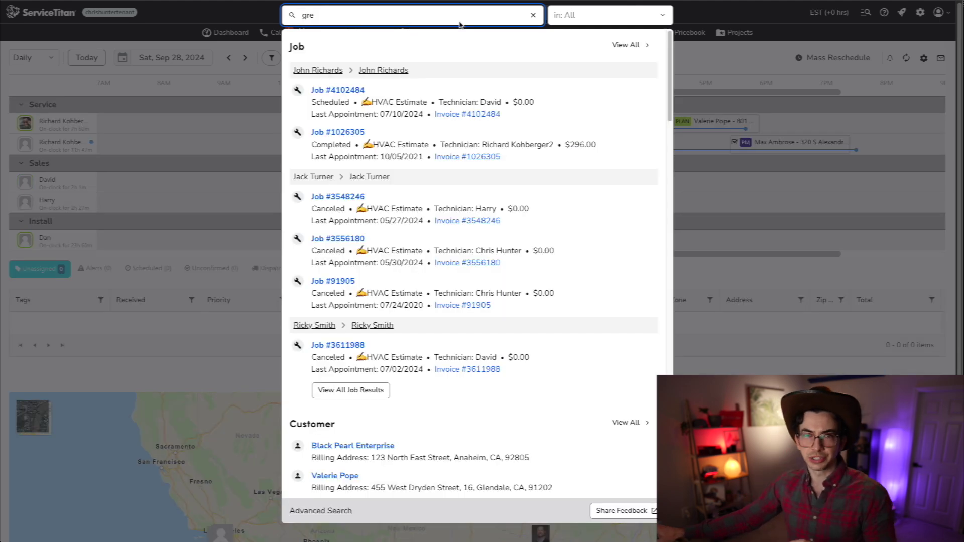
Step: Leave the search scope at 'in: All' and narrow the 'gre' results to the Job category
click(531, 67)
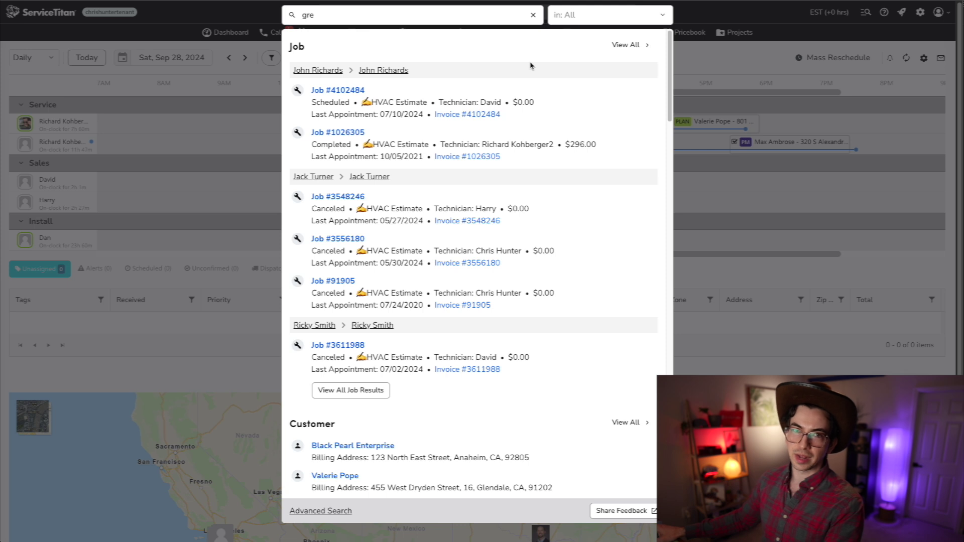
click(617, 15)
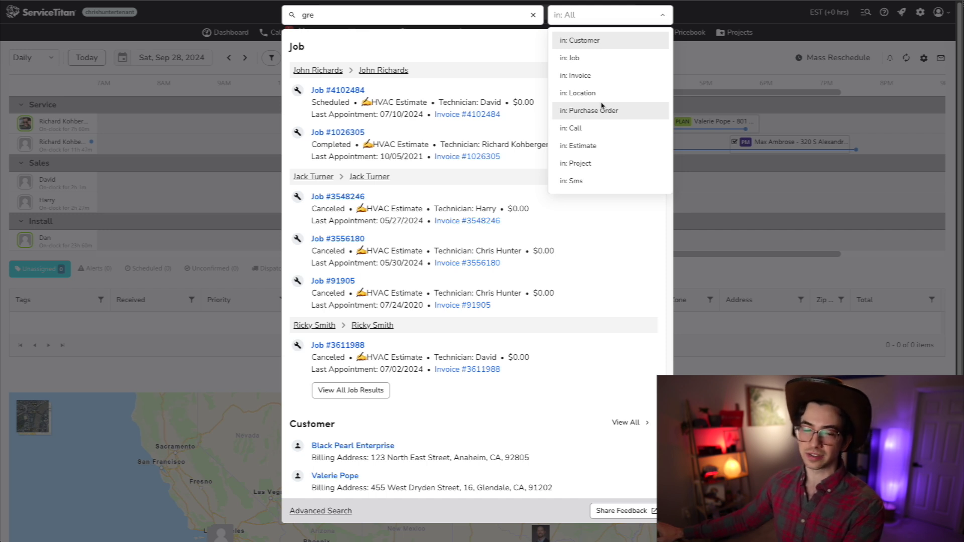
click(339, 65)
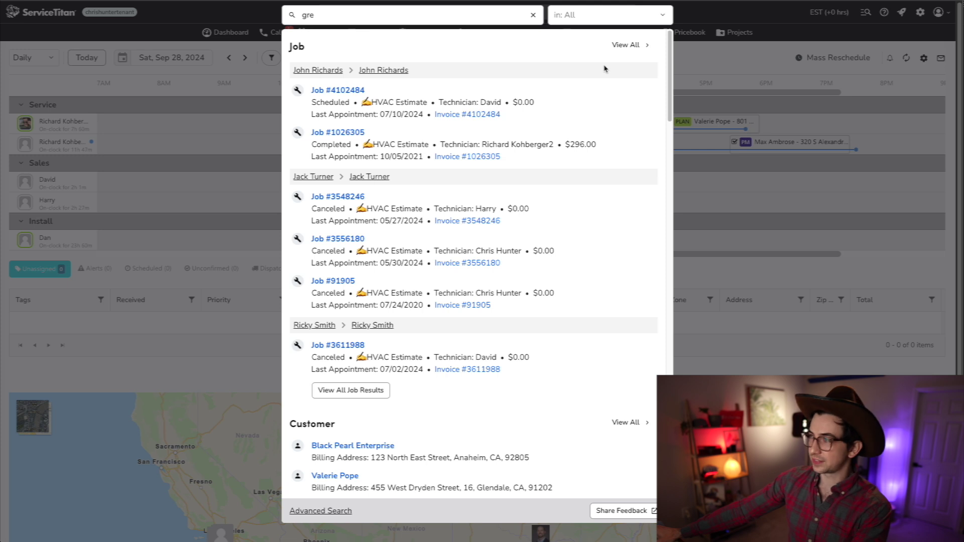
click(634, 49)
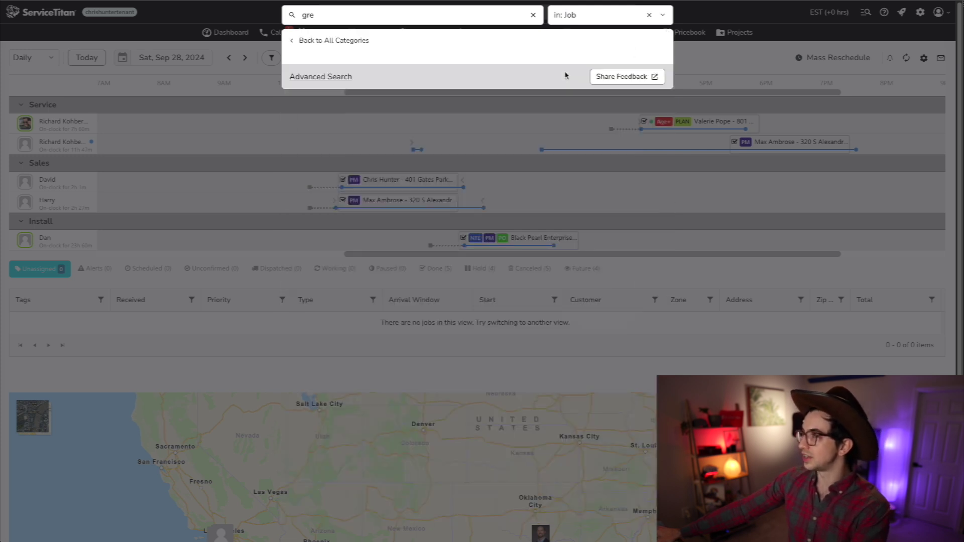
Step: Dismiss the job search overlay to reveal the Sep 28, 2024 Dispatch Board
scroll(428, 216, down, 2)
scroll(430, 216, up, 2)
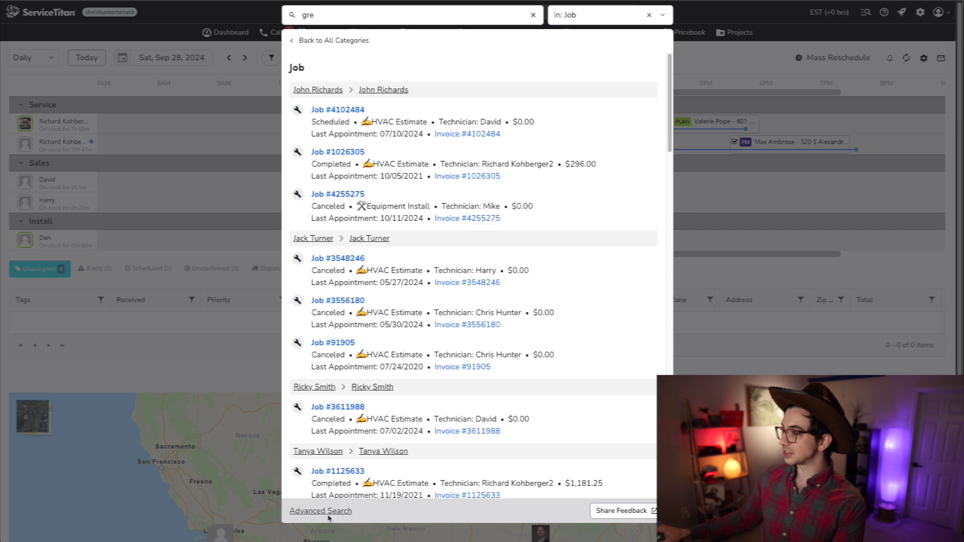
click(786, 50)
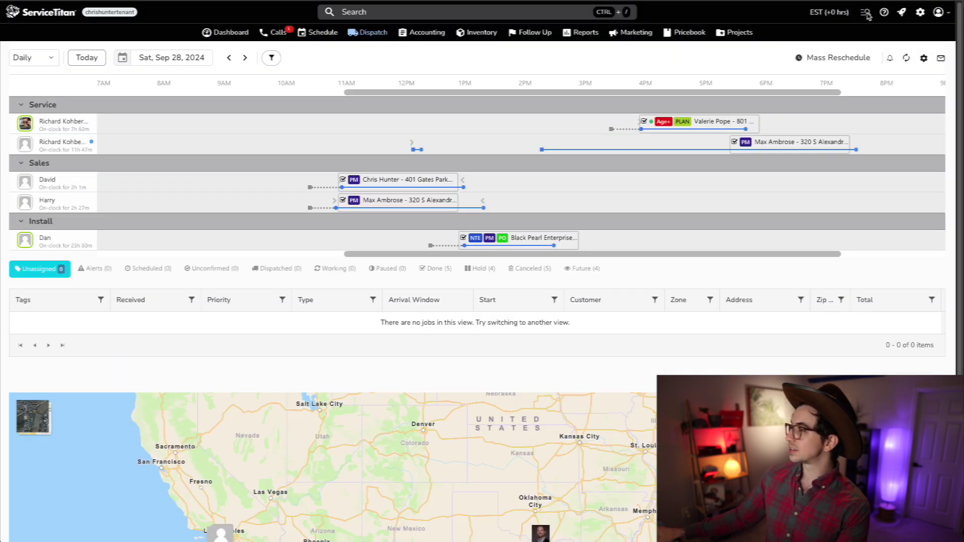
Step: Open the Advanced Search page, which defaults to the Form object type with its filters
click(866, 13)
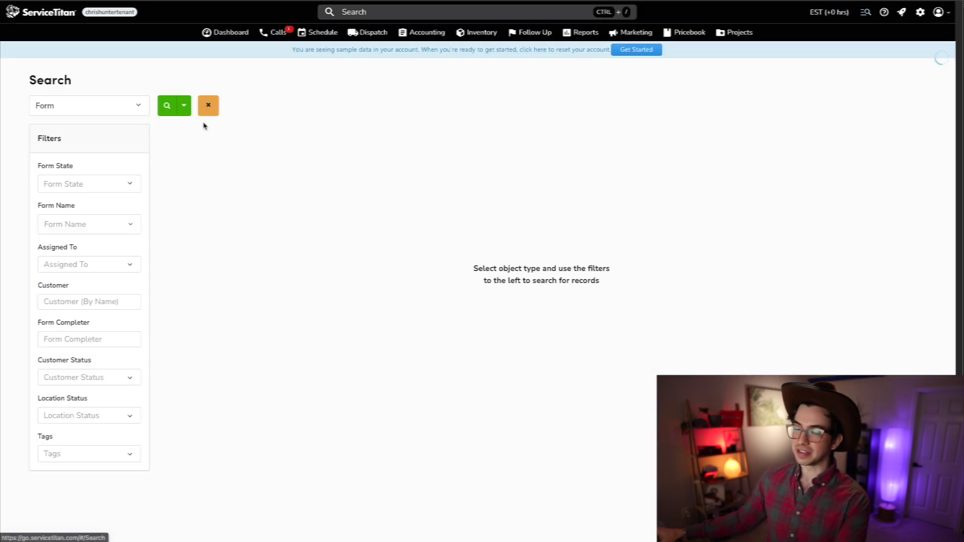